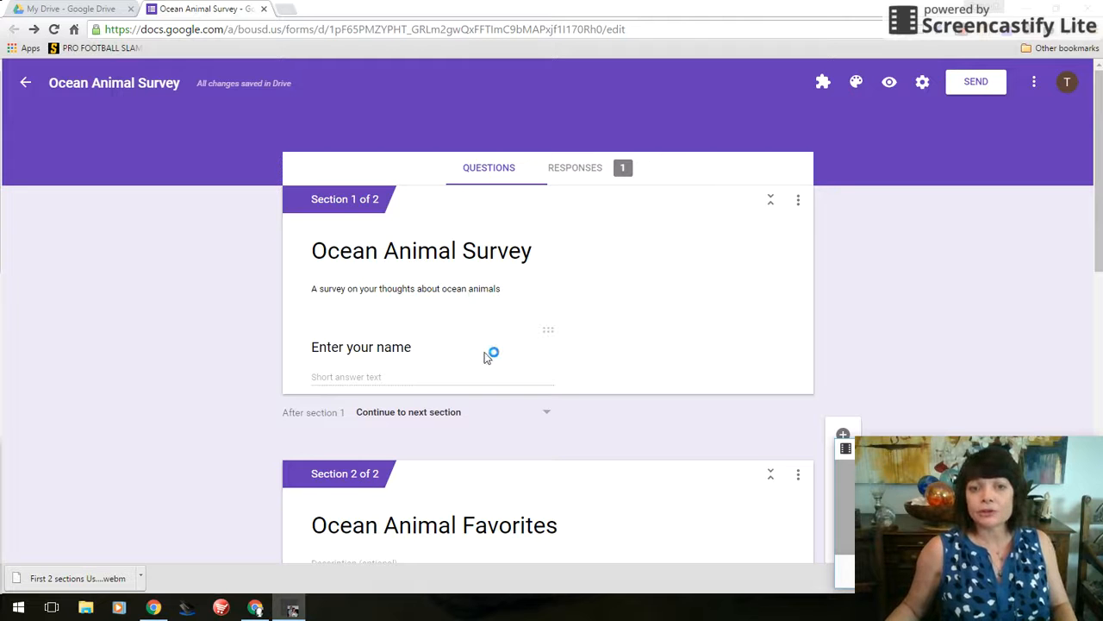
Append a Dropdown question below the last question in Ocean Animal Favorites
scroll(485, 354, down, 4)
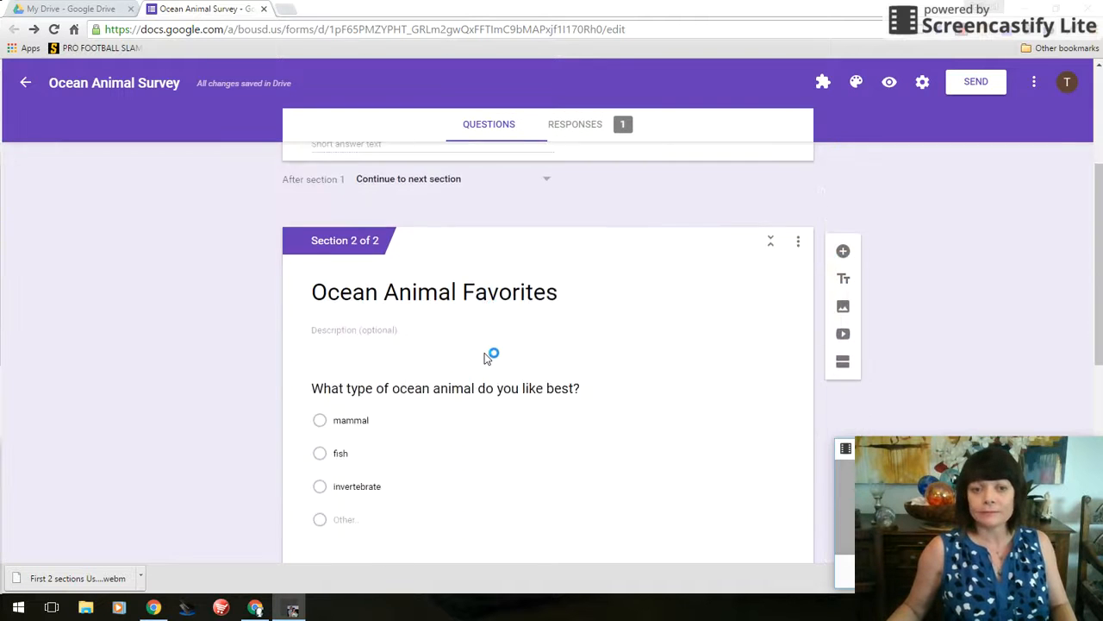
scroll(485, 352, down, 3)
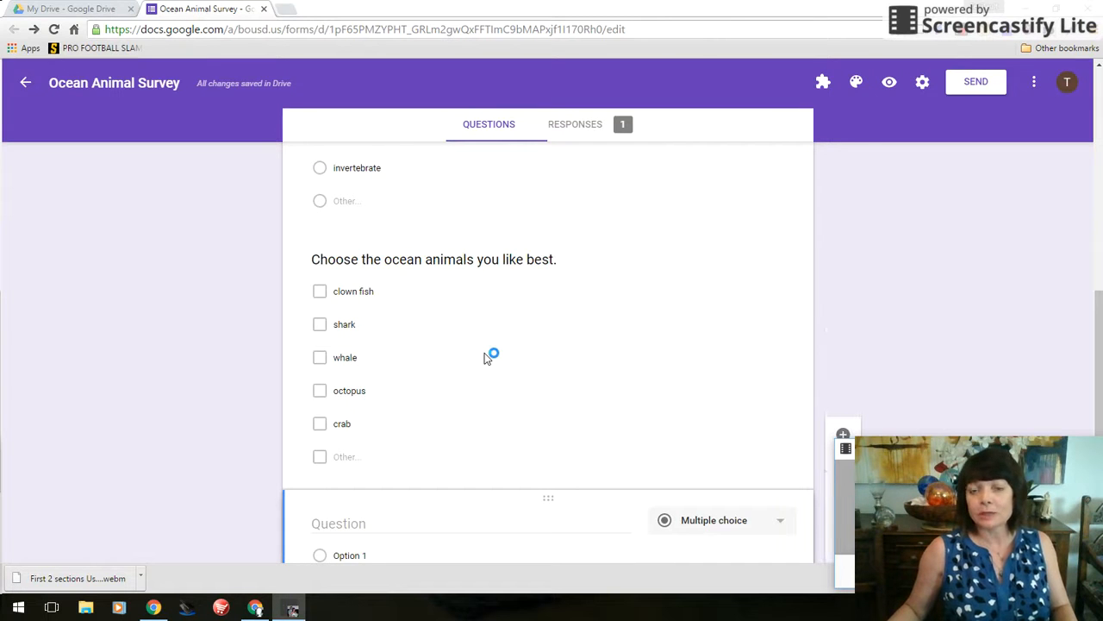
scroll(485, 353, up, 6)
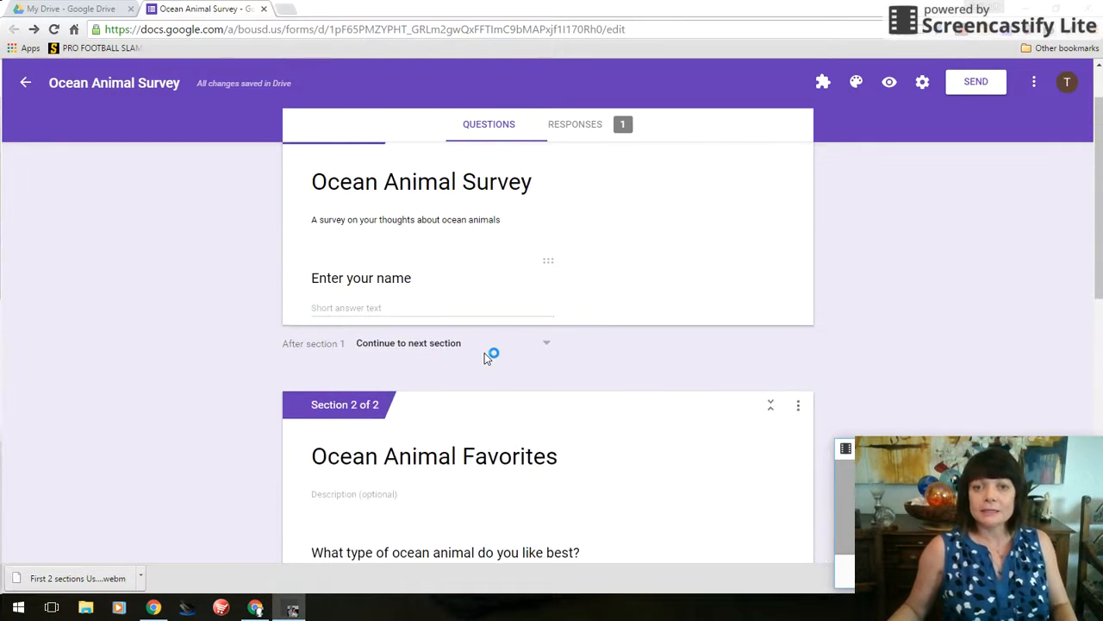
scroll(485, 355, up, 1)
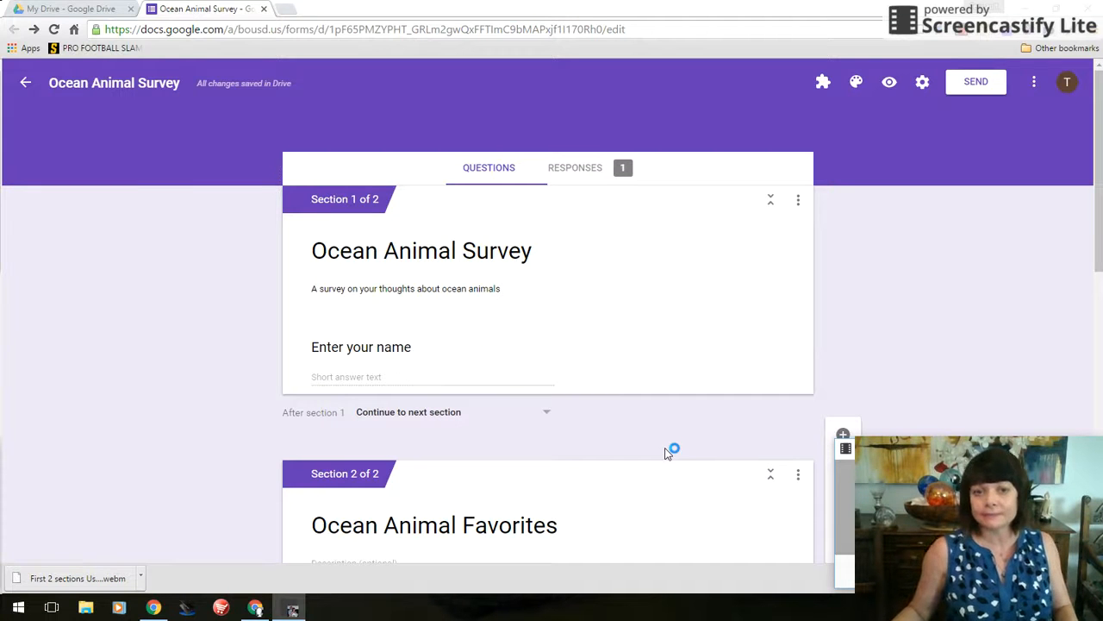
scroll(871, 361, down, 1)
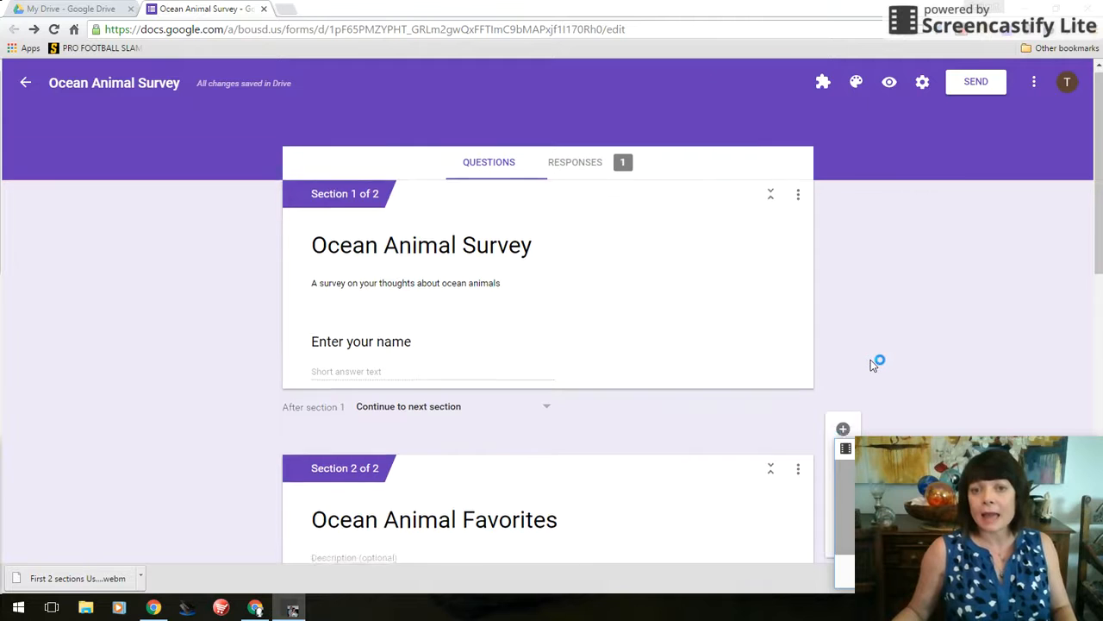
scroll(871, 360, down, 5)
scroll(870, 359, down, 2)
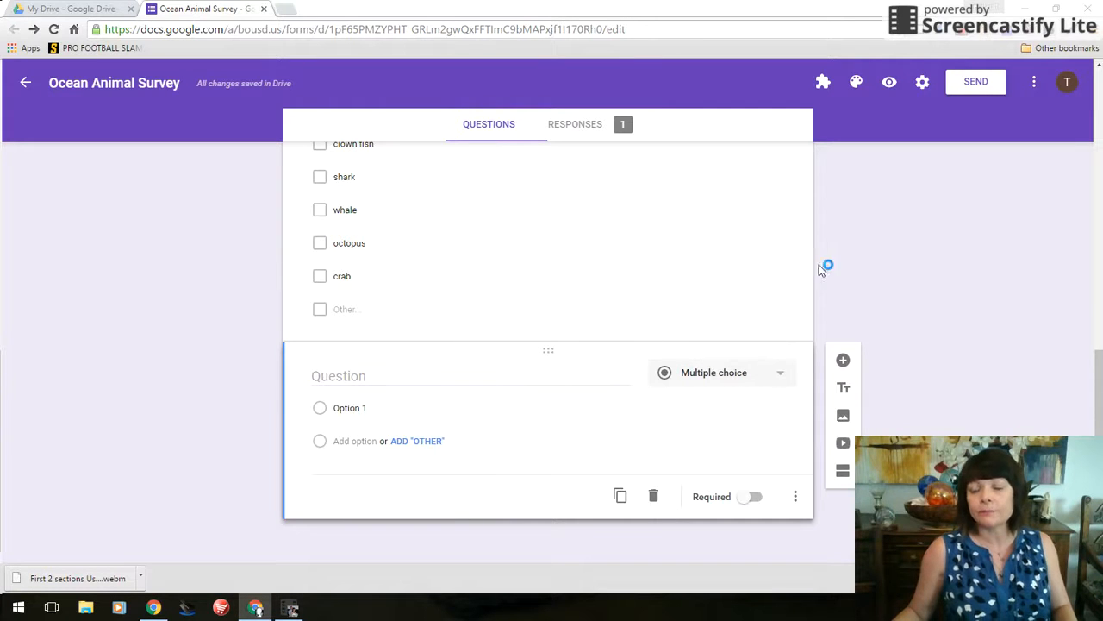
click(841, 362)
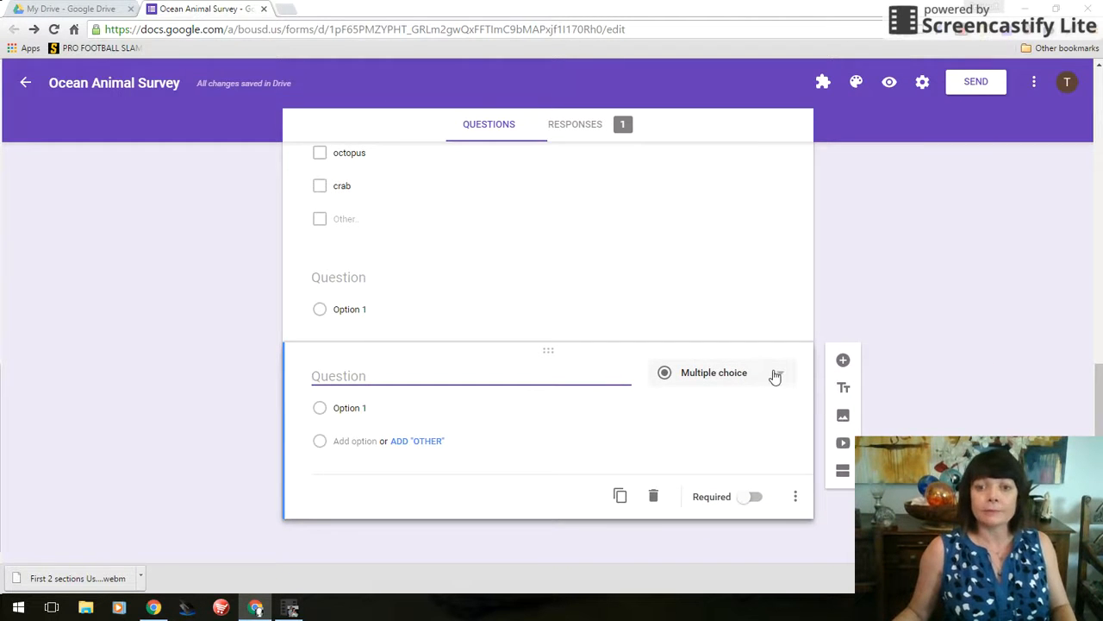
click(775, 376)
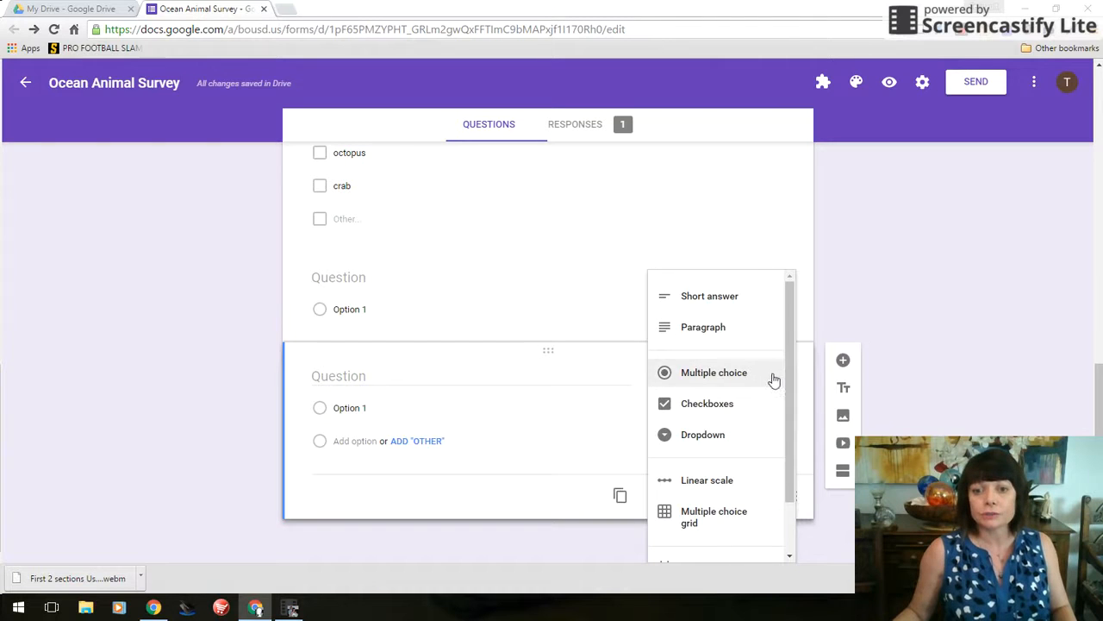
click(743, 435)
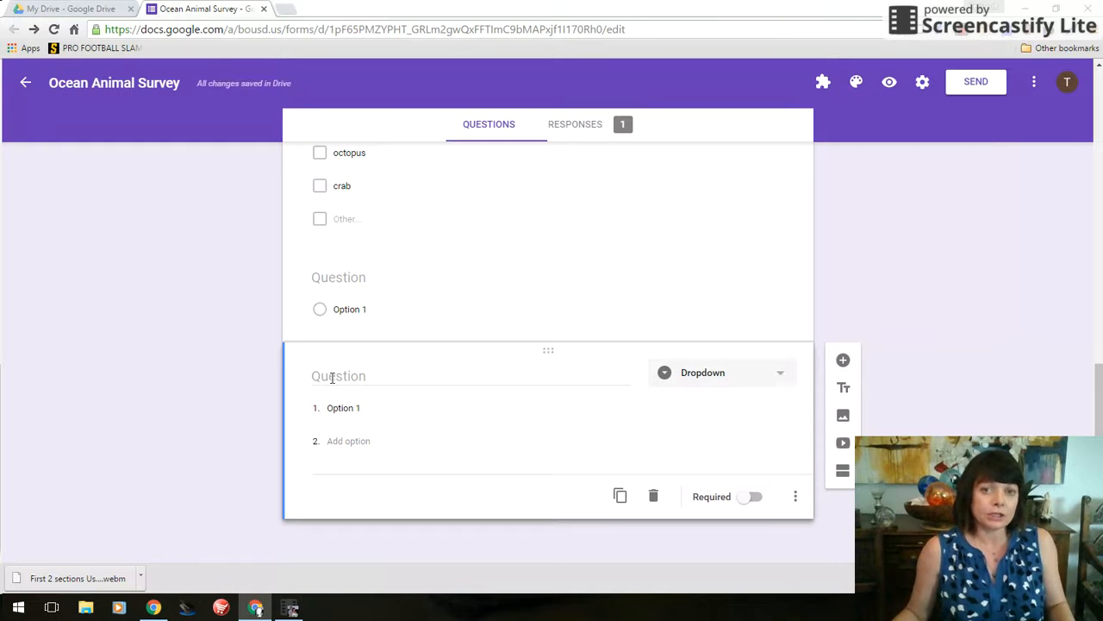
click(782, 377)
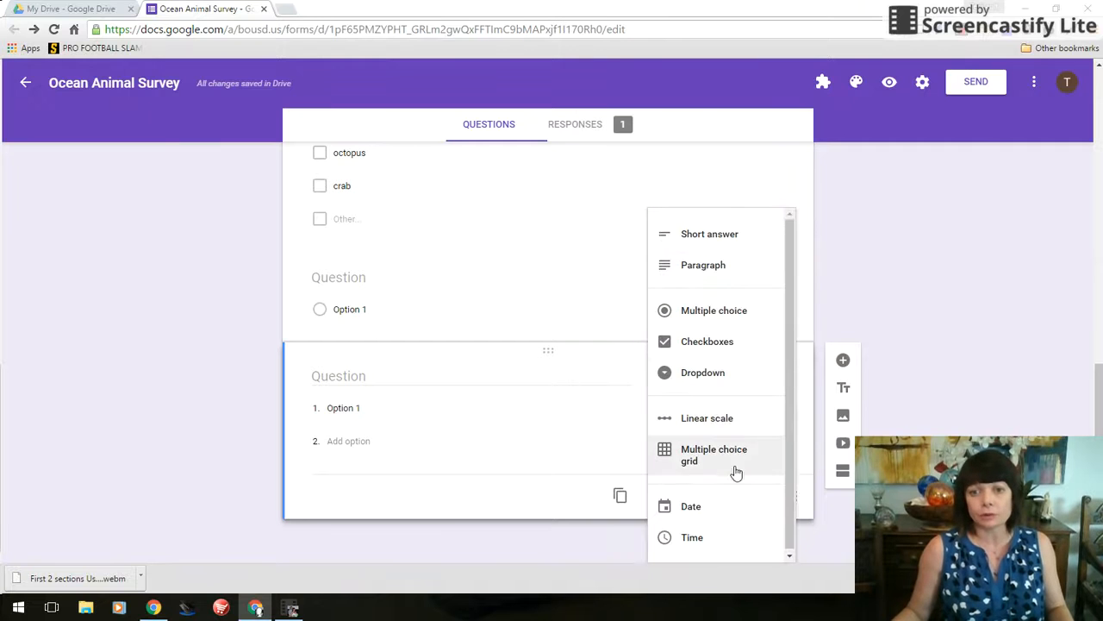
click(422, 383)
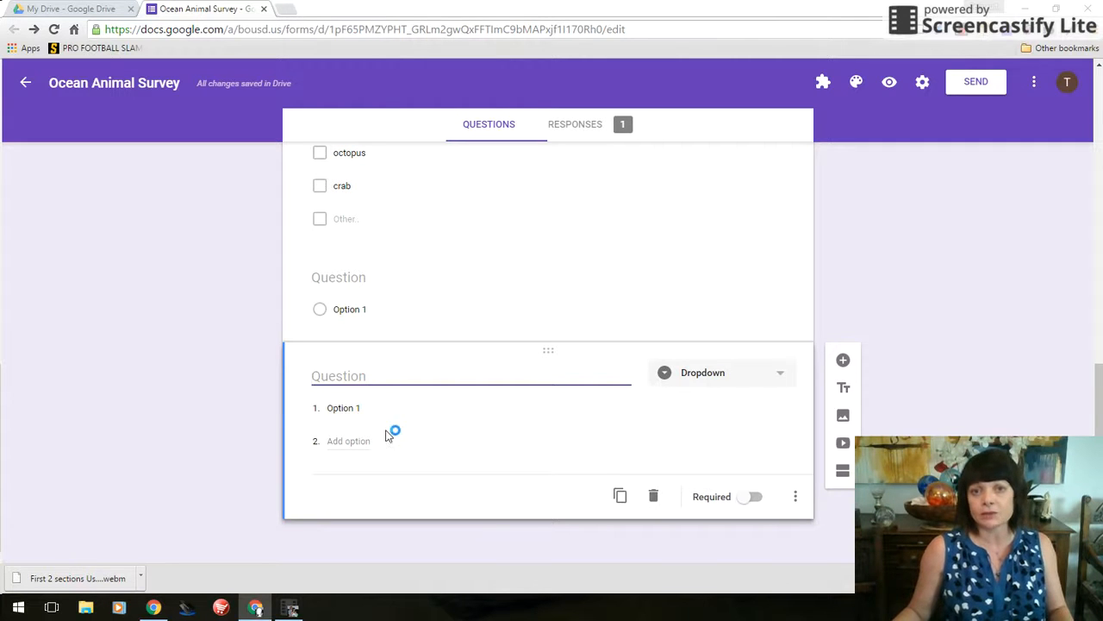
Title the dropdown 'What is your favorite shark?' with first option great white
text(Wh)
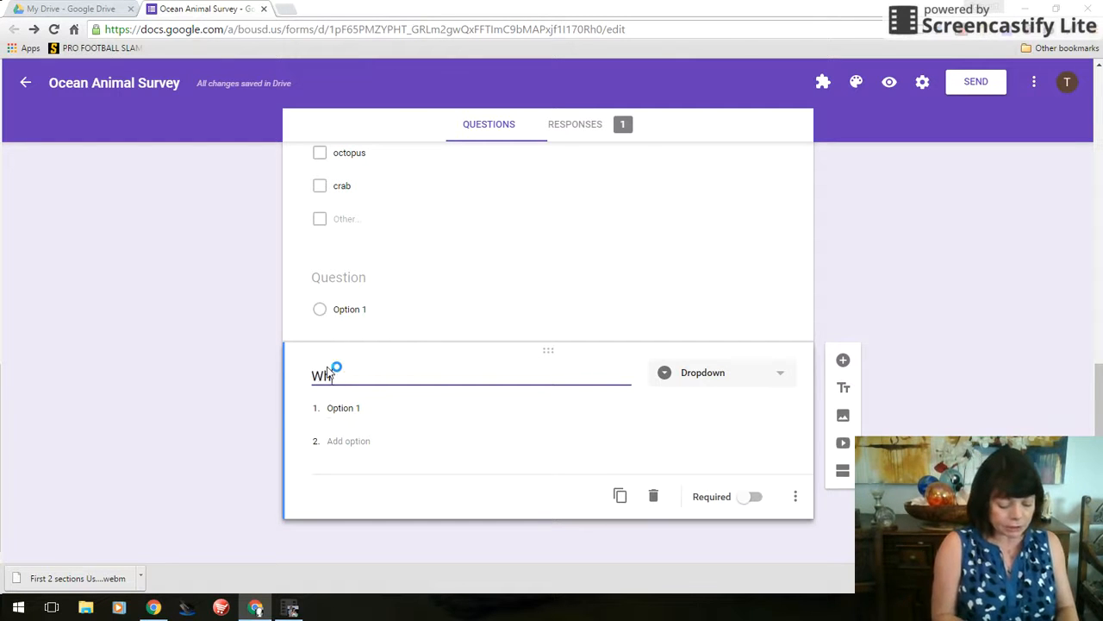
text(at is your f)
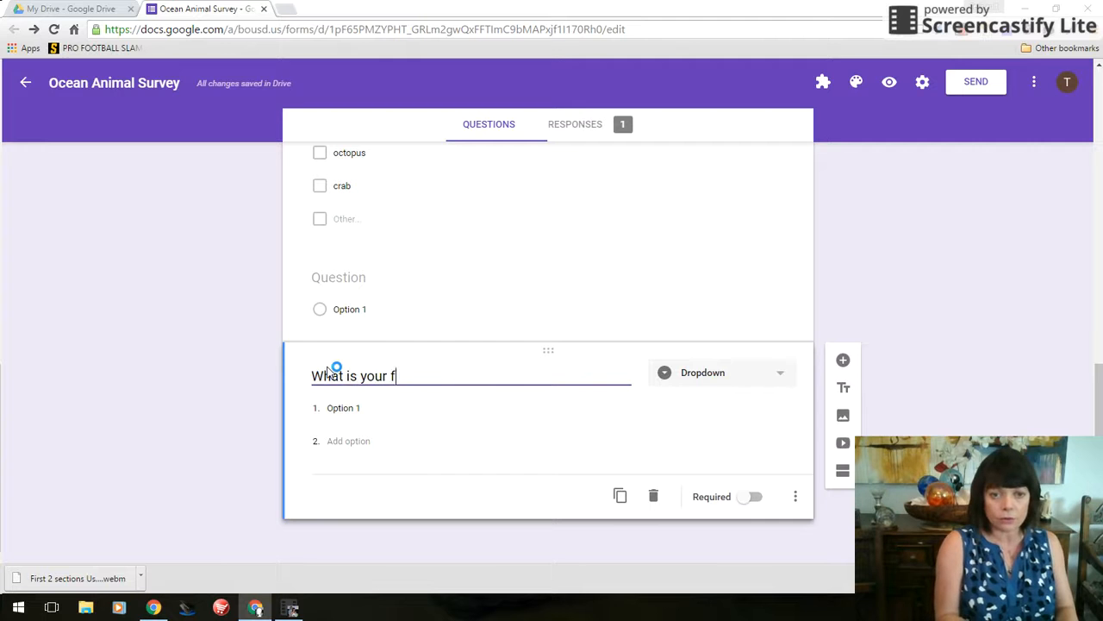
text(avorite shark?)
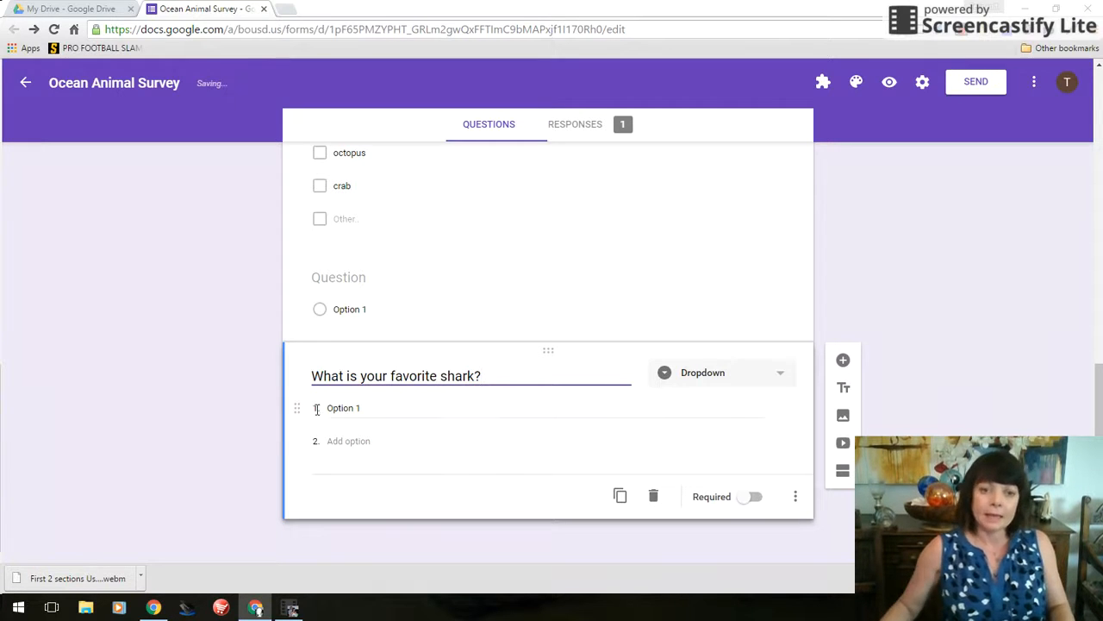
click(351, 409)
text(great white)
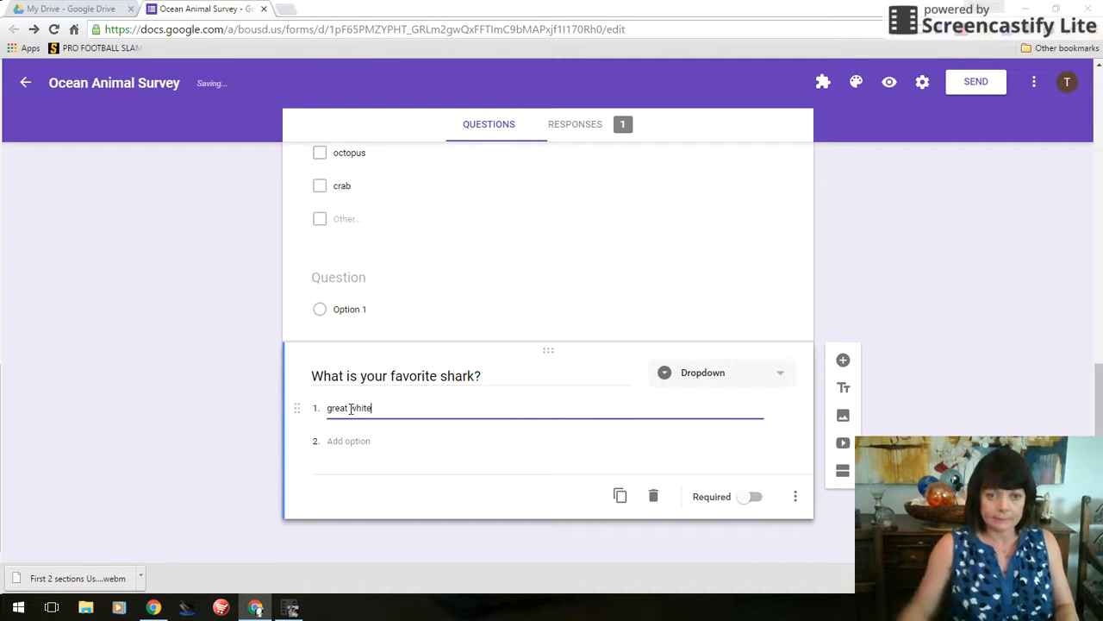
Add the shark options hammerhead, golbin and black tipped reef
click(348, 441)
text(hammerhead)
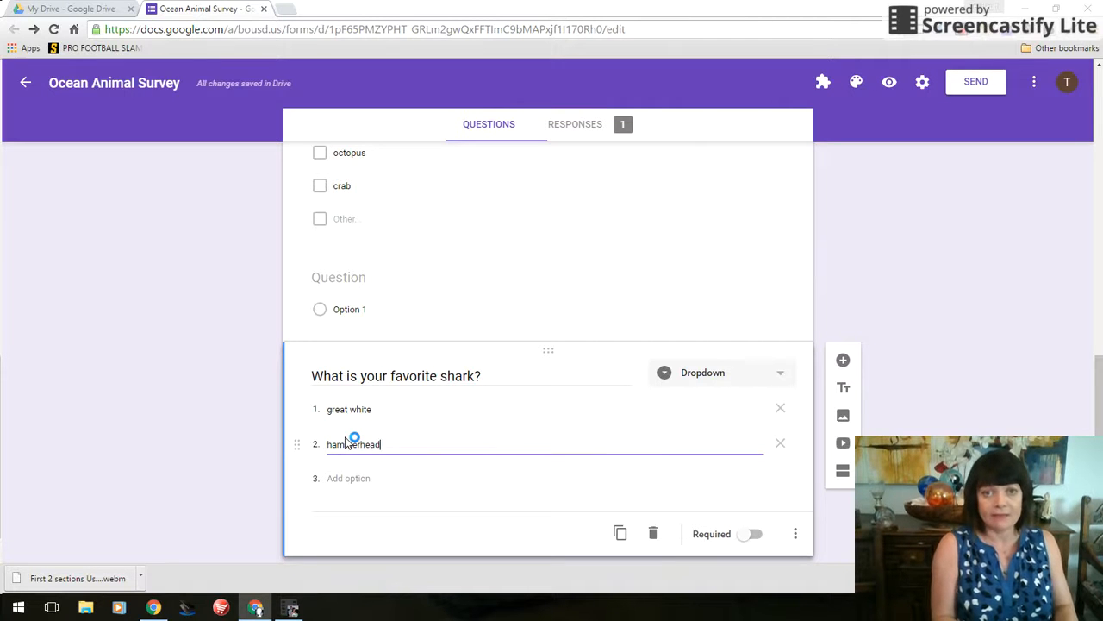
key(Tab)
key(Tab)
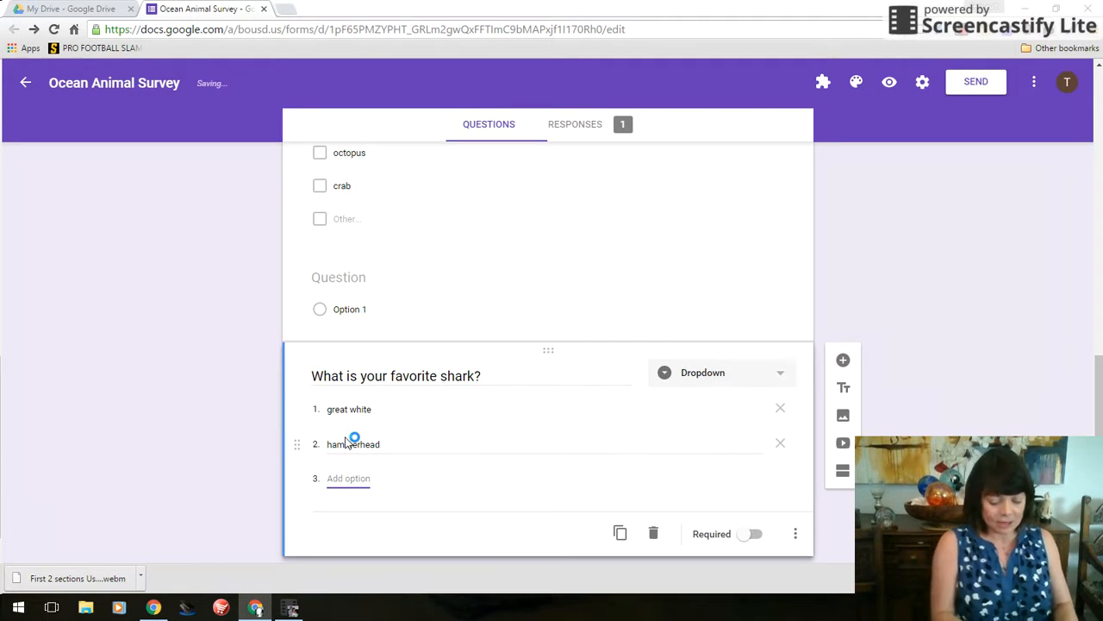
text(golbin)
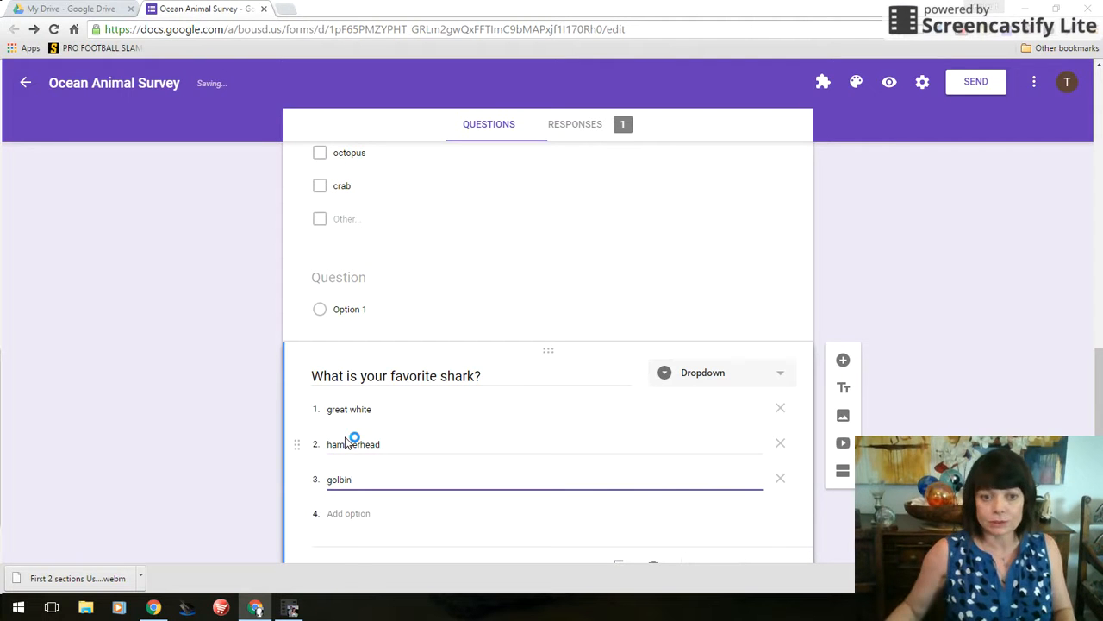
click(337, 516)
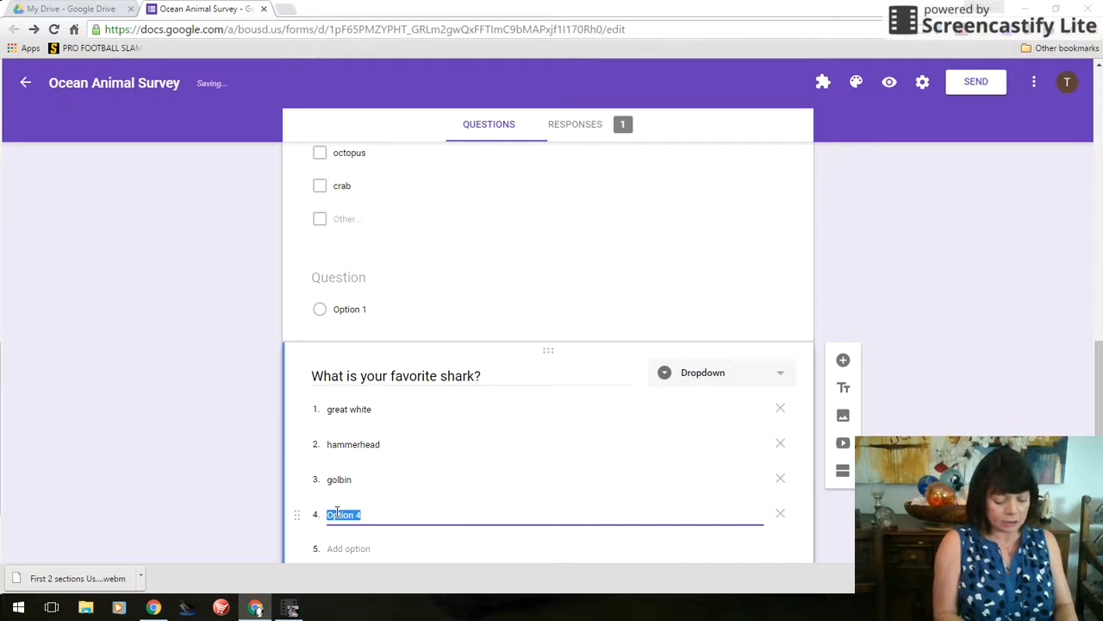
text(black)
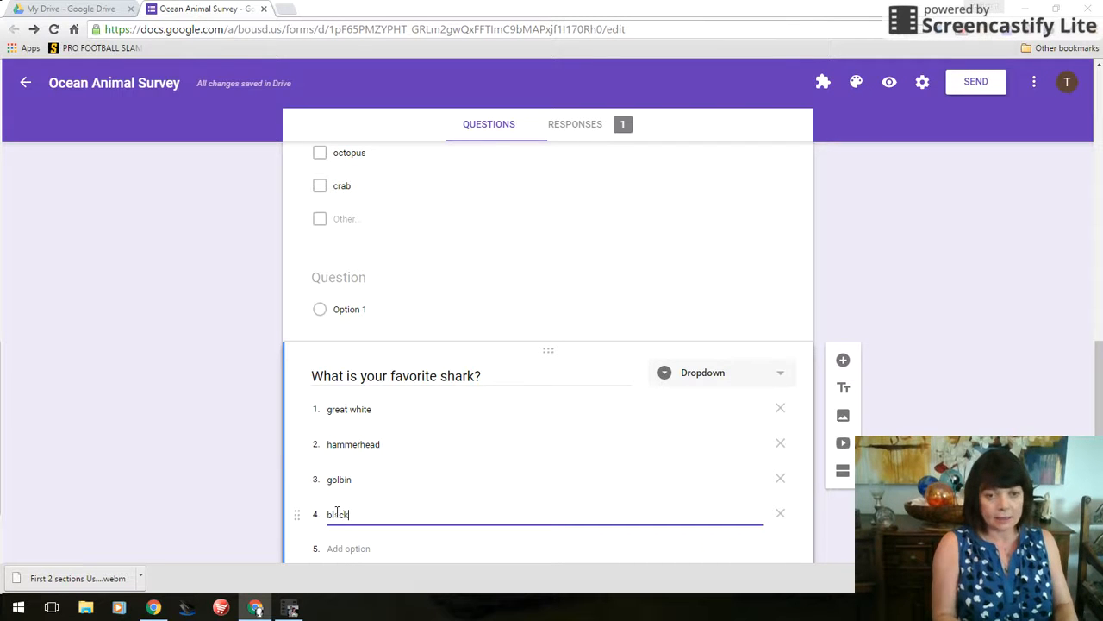
text( tipped reef)
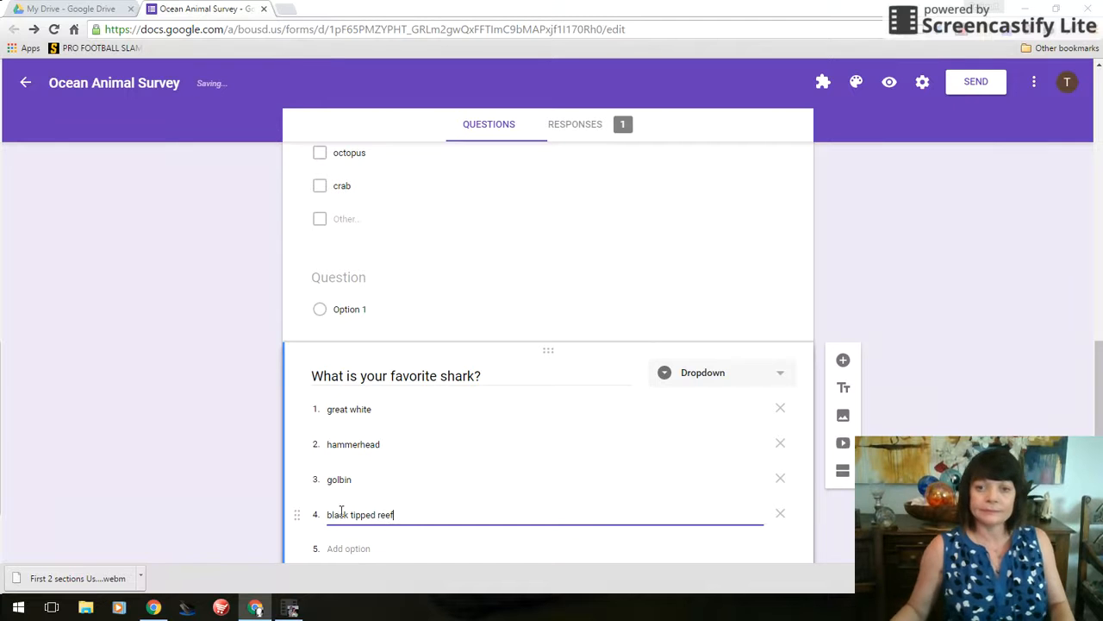
click(914, 493)
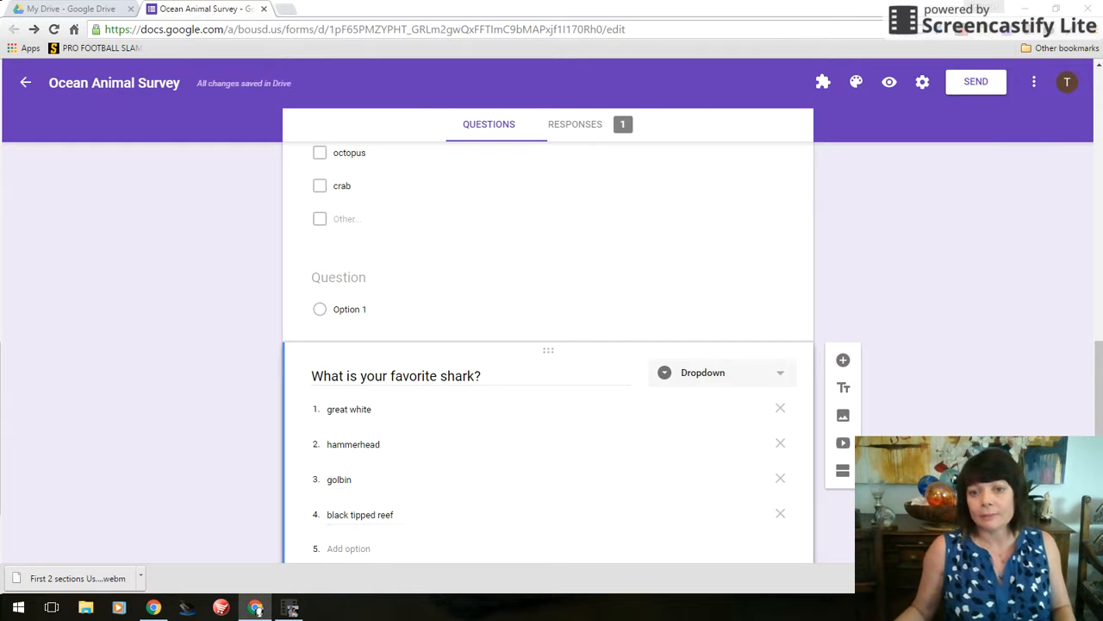
scroll(914, 493, down, 1)
scroll(913, 493, down, 1)
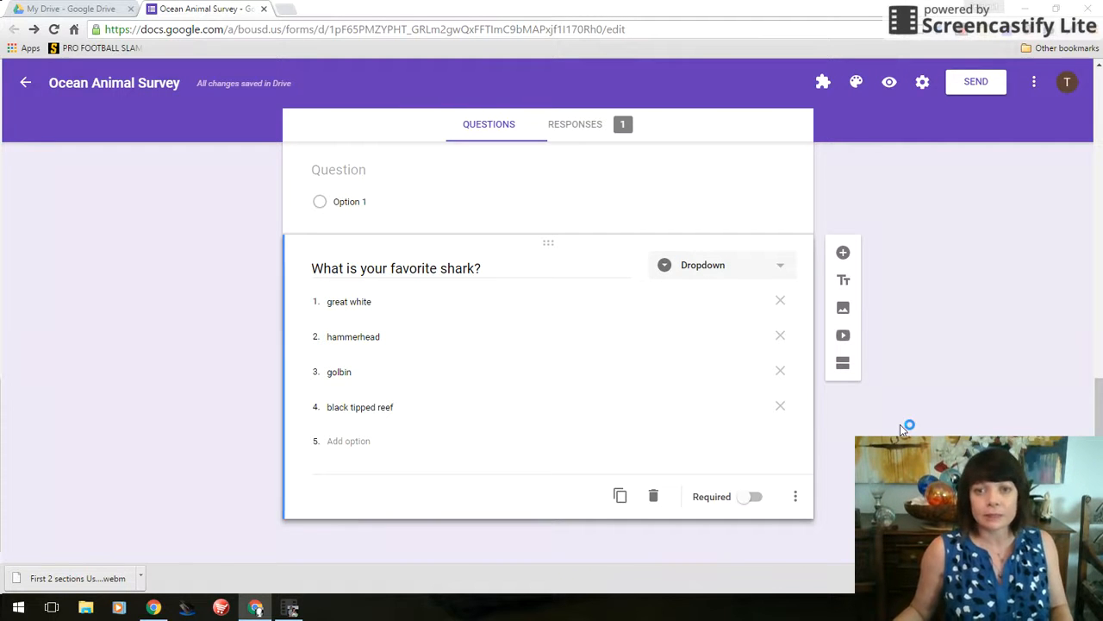
Create a new section titled 'Seafood' after the shark question and add a question to it
click(843, 363)
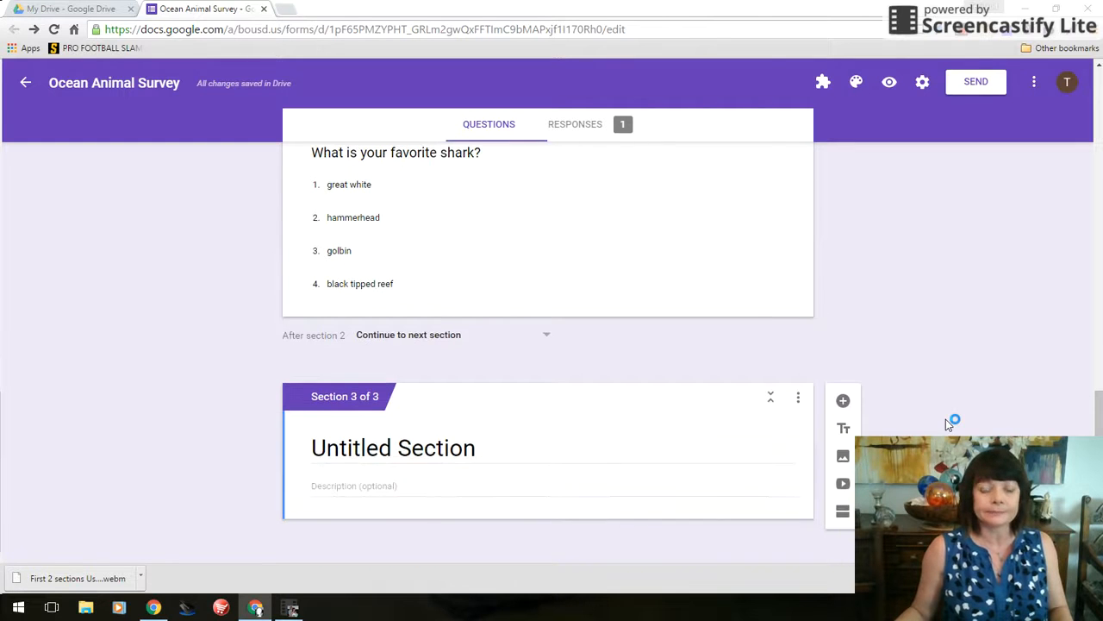
click(379, 446)
text(Seafood)
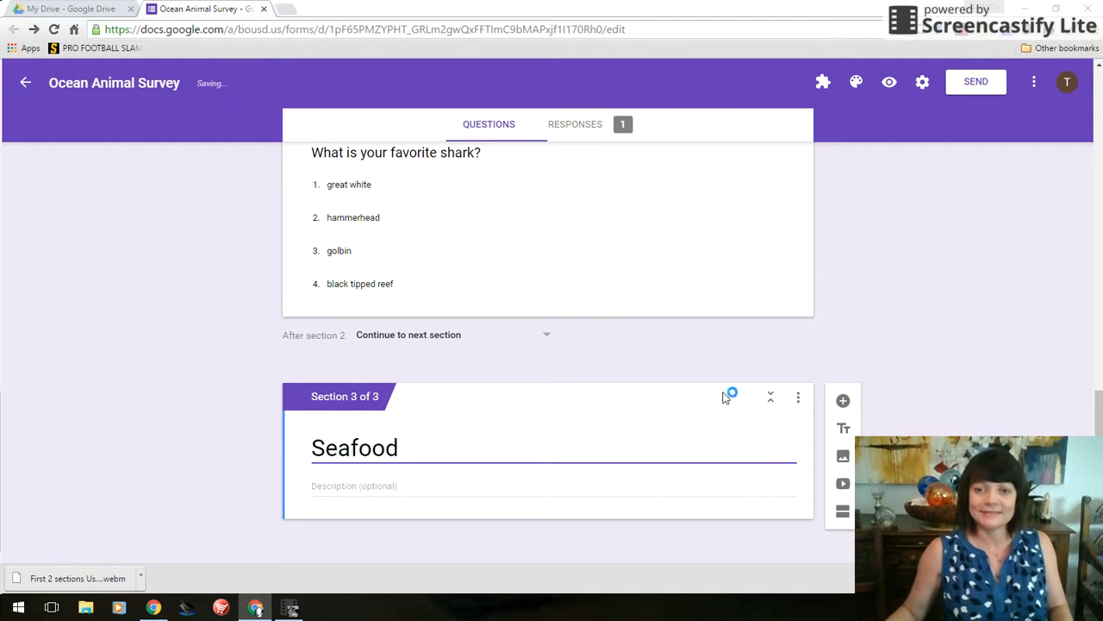
click(879, 361)
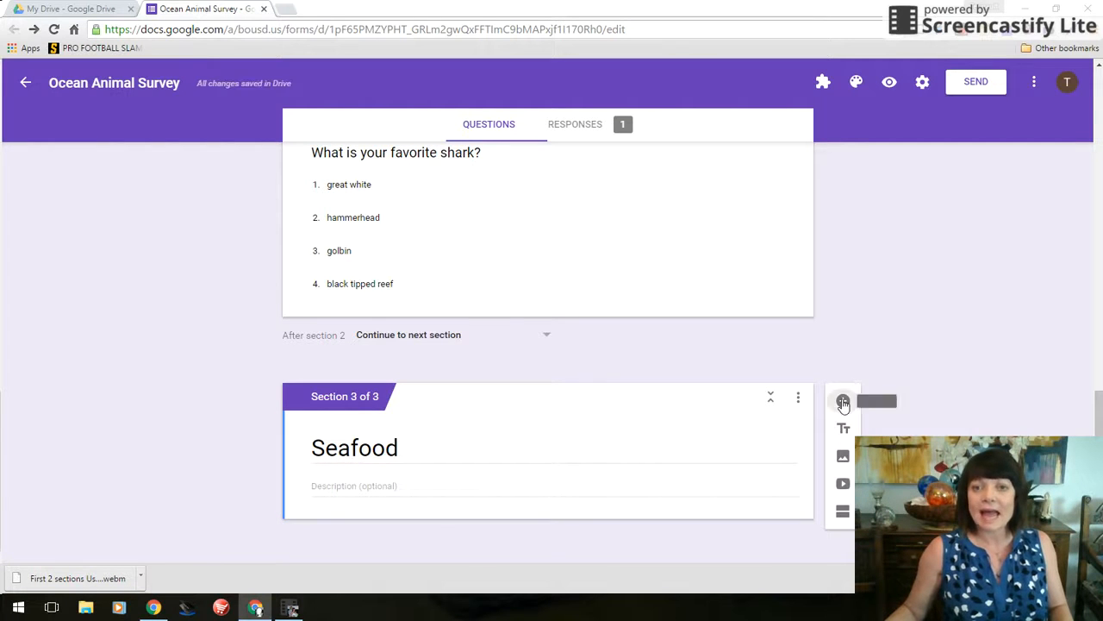
click(843, 400)
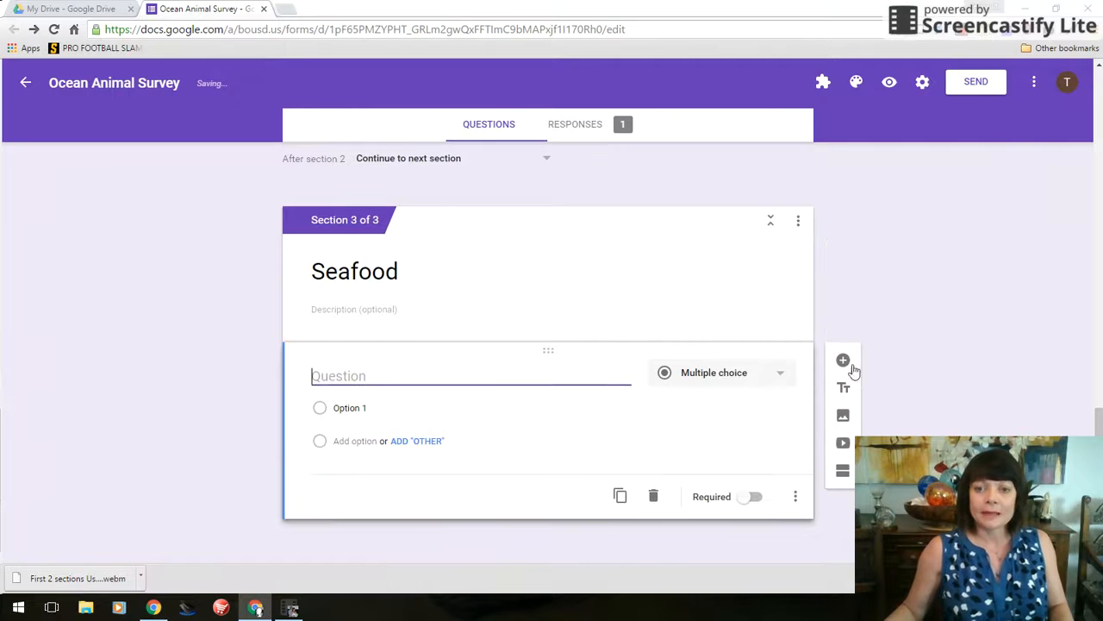
Make the question a Linear scale worded 'Do you like seafood?'
click(767, 382)
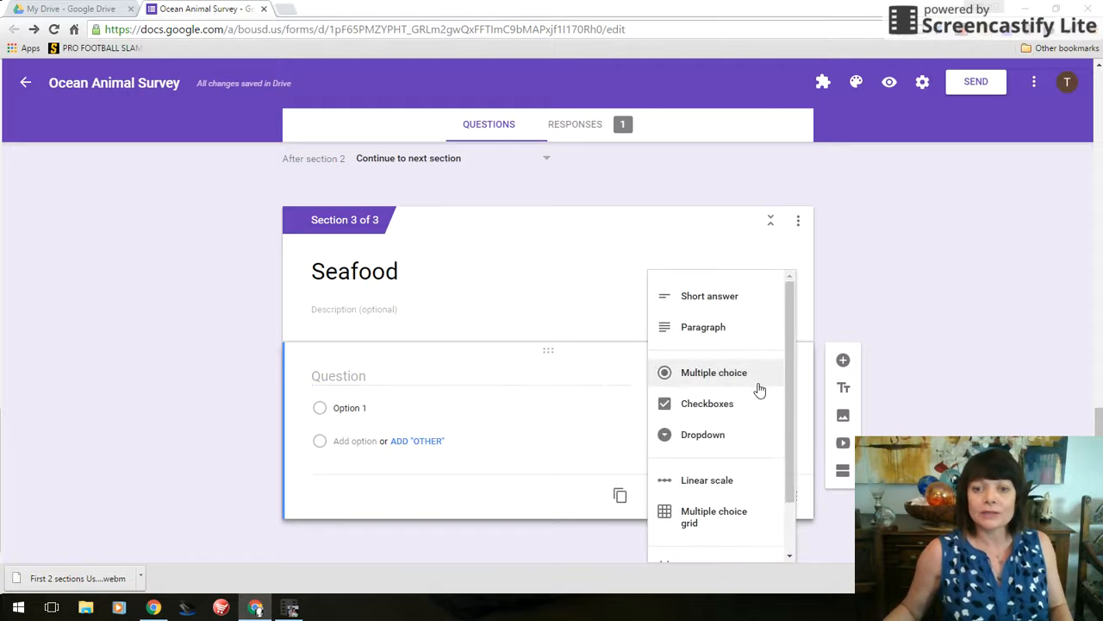
click(698, 492)
scroll(907, 316, down, 1)
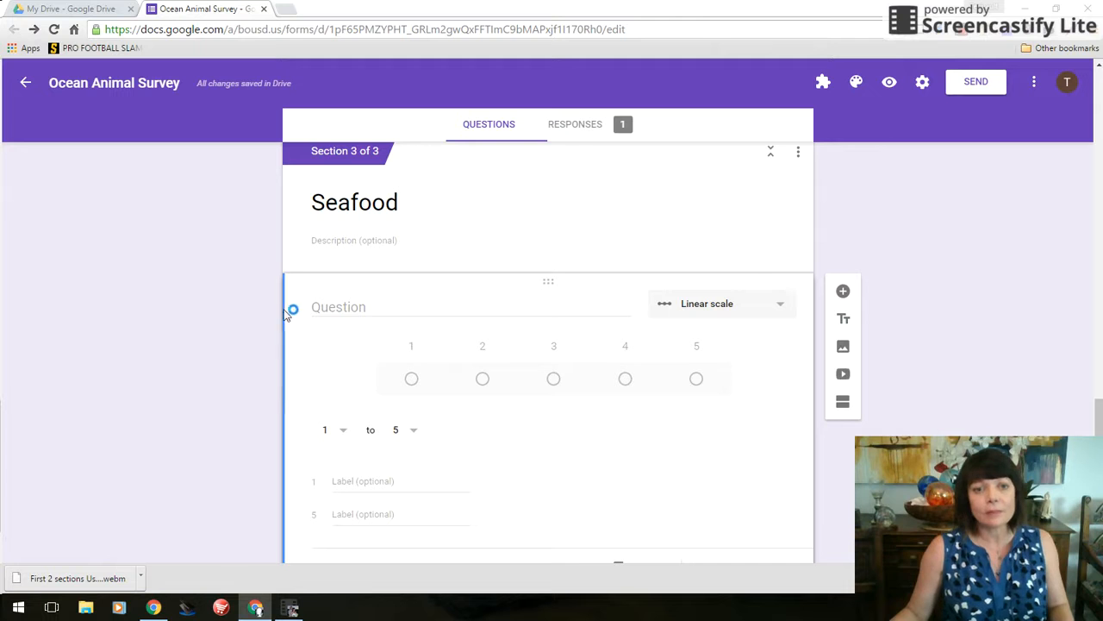
click(315, 303)
text(D)
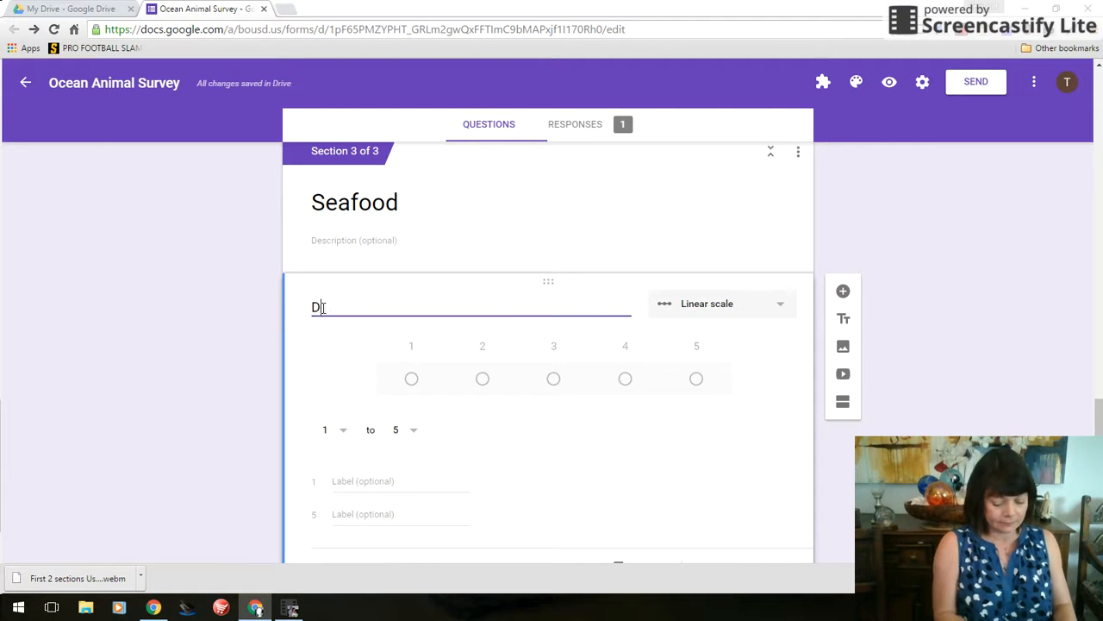
key(BackSpace)
key(BackSpace)
text(o you like seafood?)
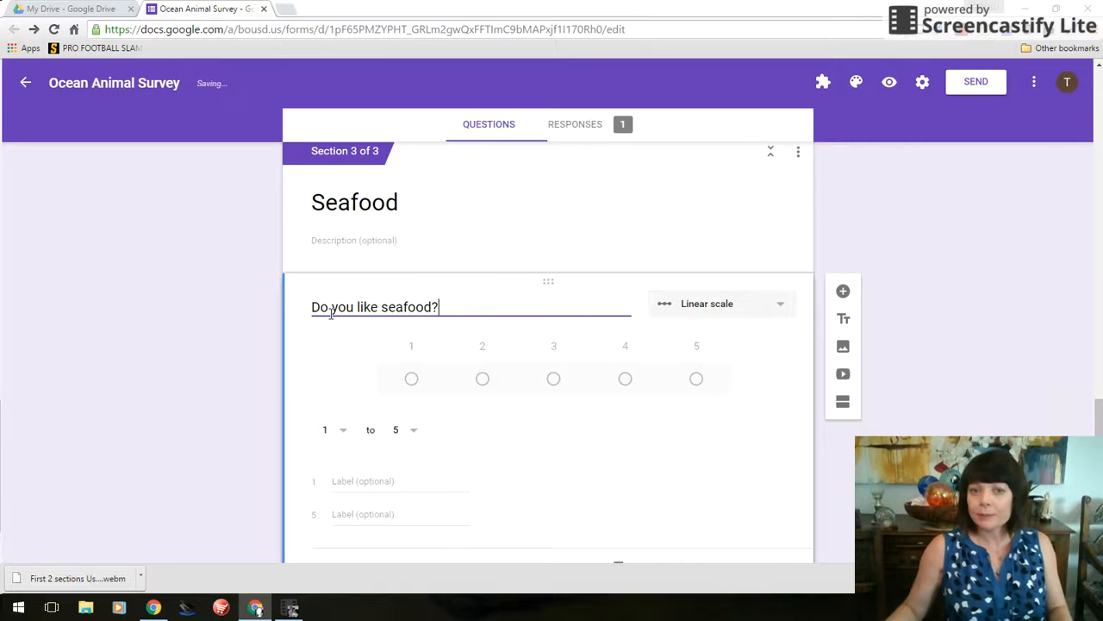
Label scale point 1 'I don't like it at all!' and 5 'I love seafood!'
click(347, 484)
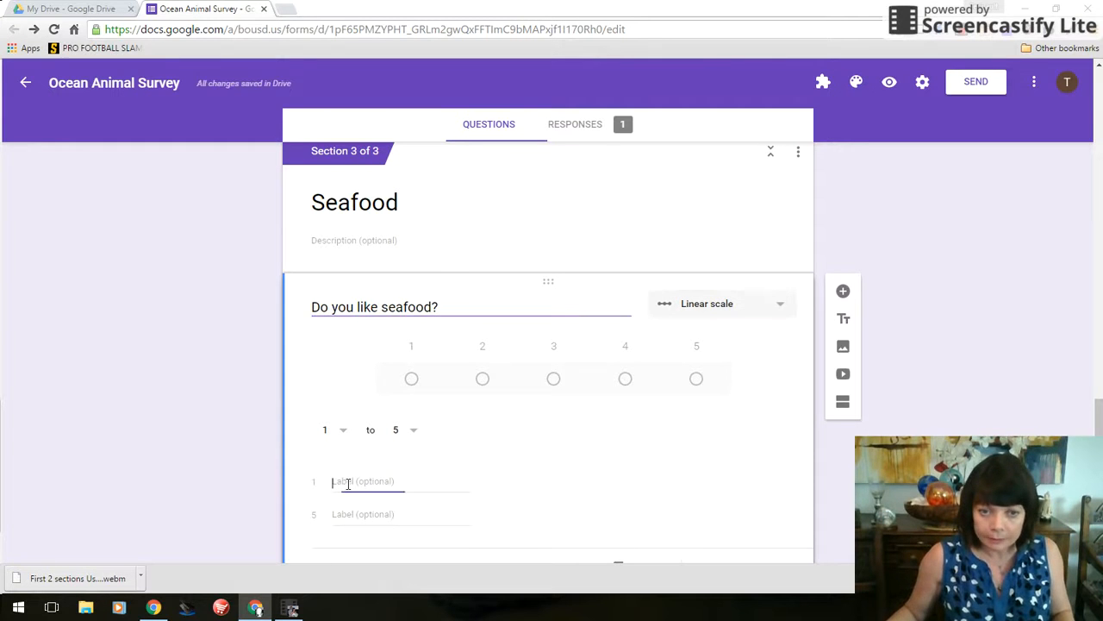
text(N)
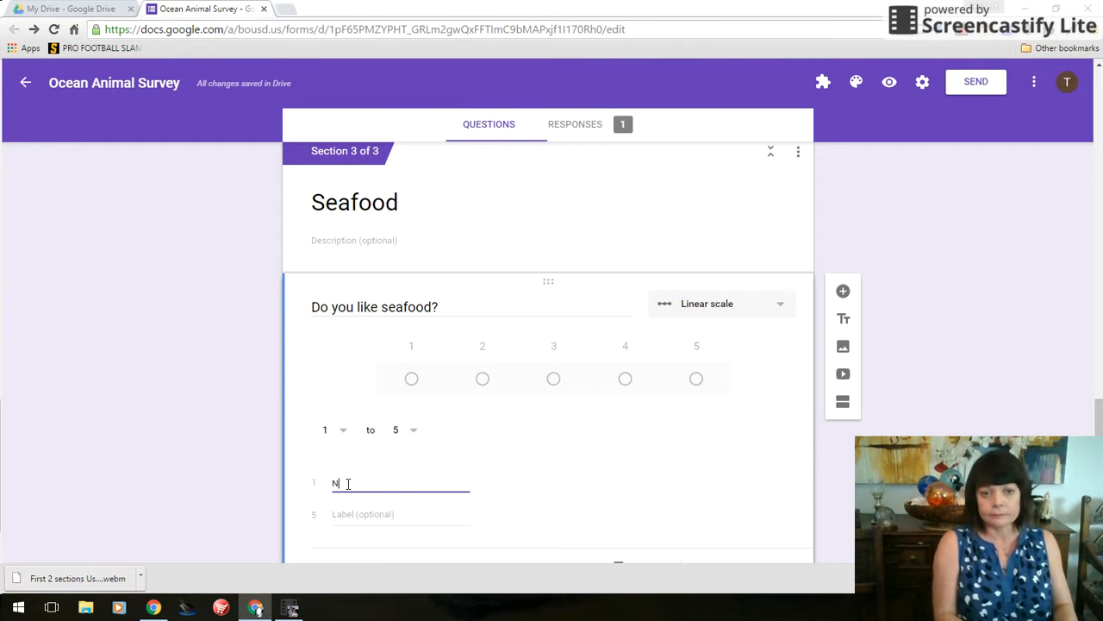
key(BackSpace)
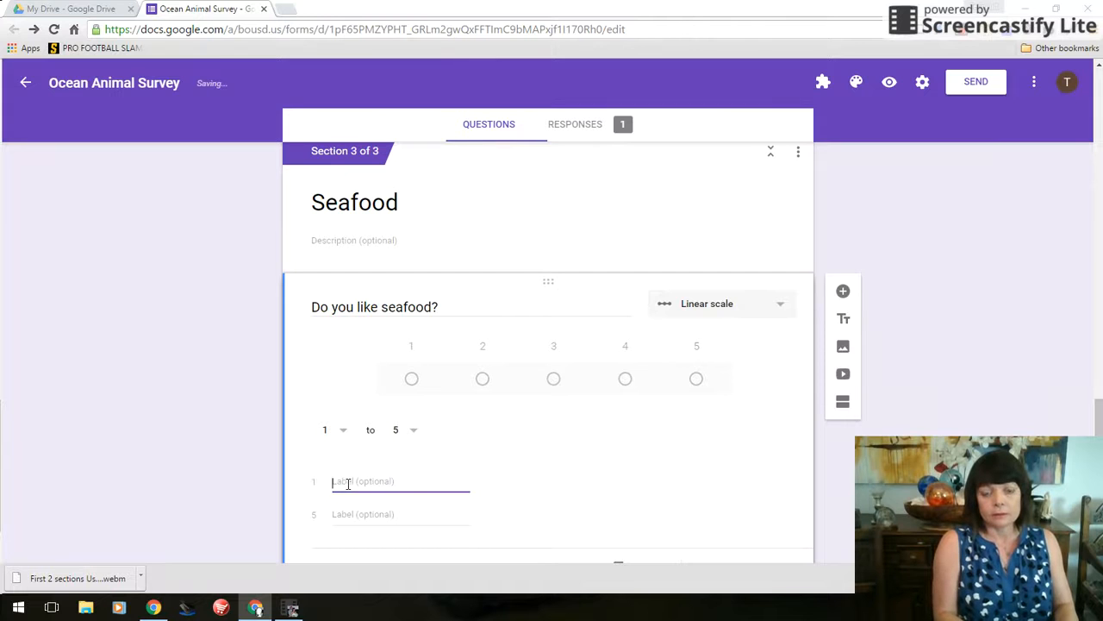
text(I don't)
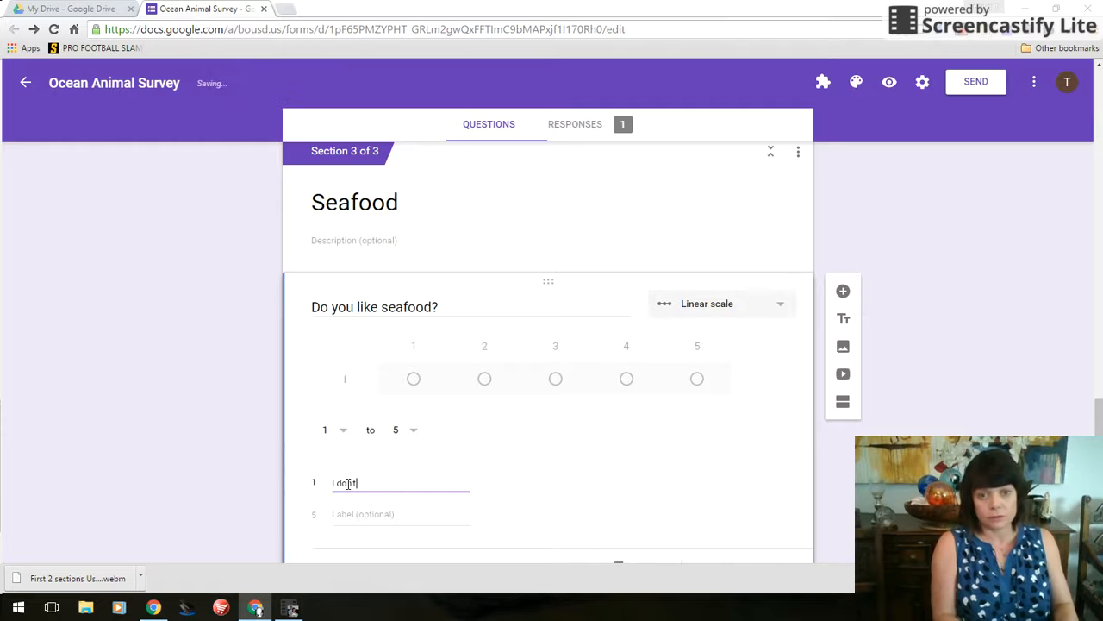
text( like it at all!)
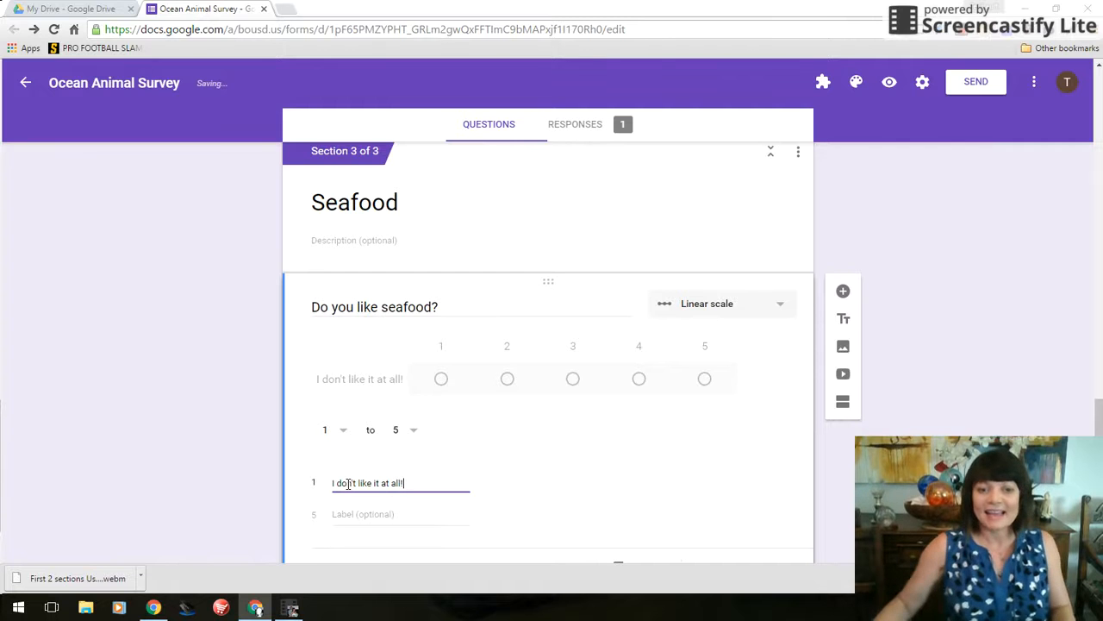
click(349, 528)
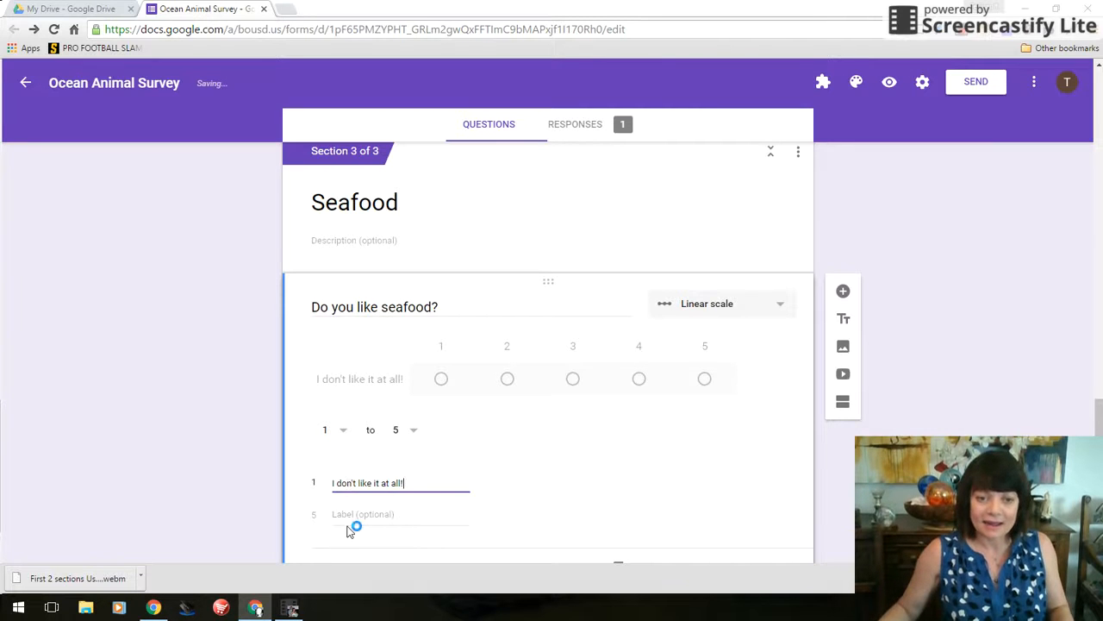
click(351, 512)
text(I love sea)
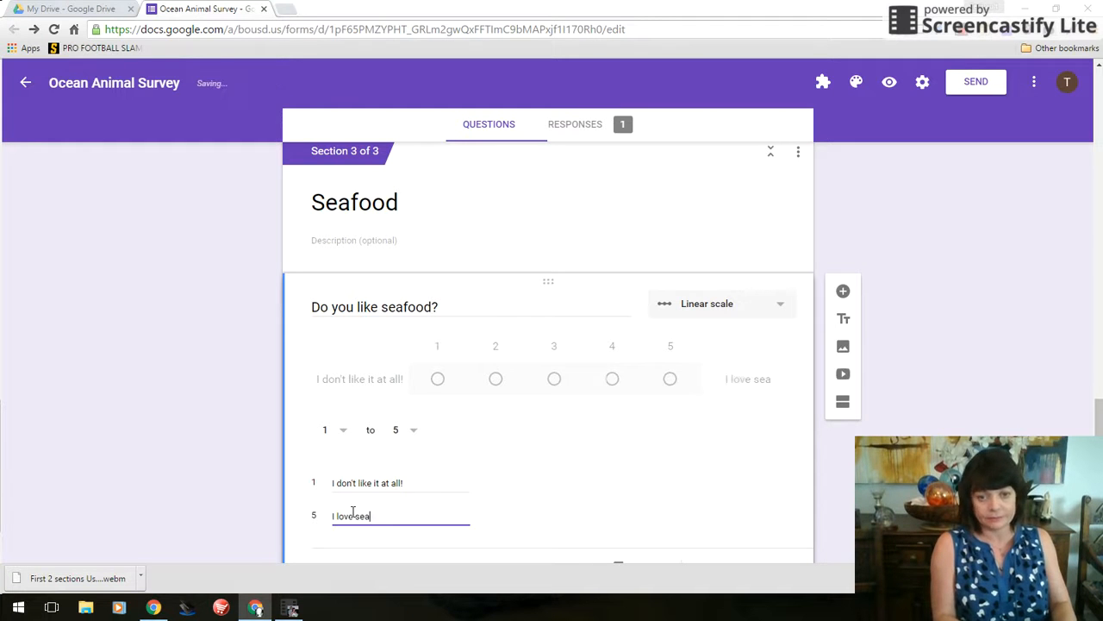
text(food!)
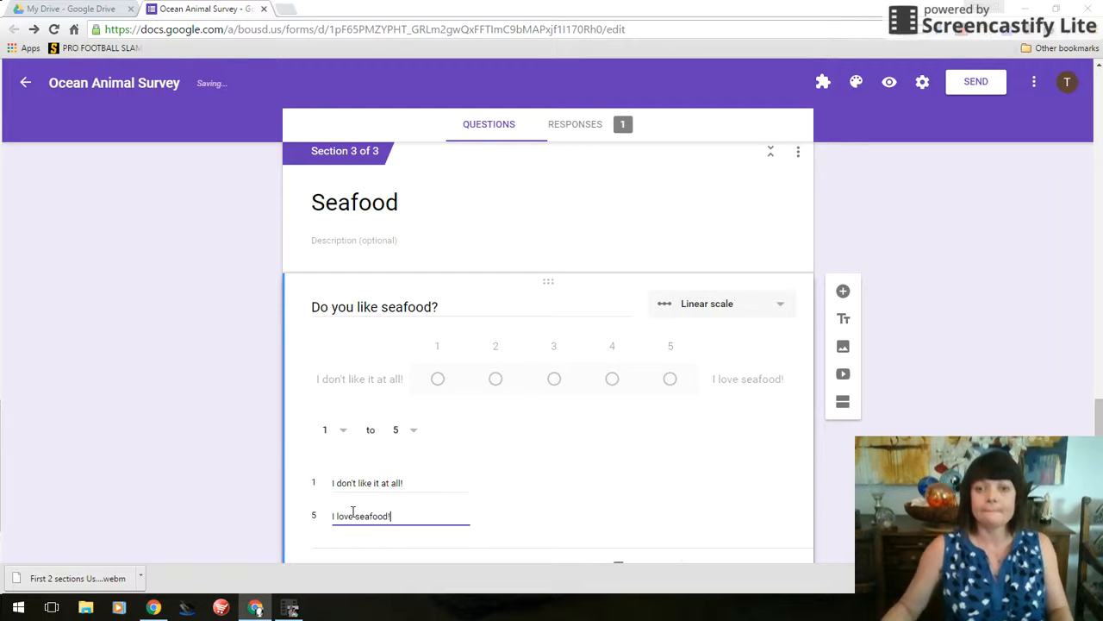
scroll(543, 457, down, 1)
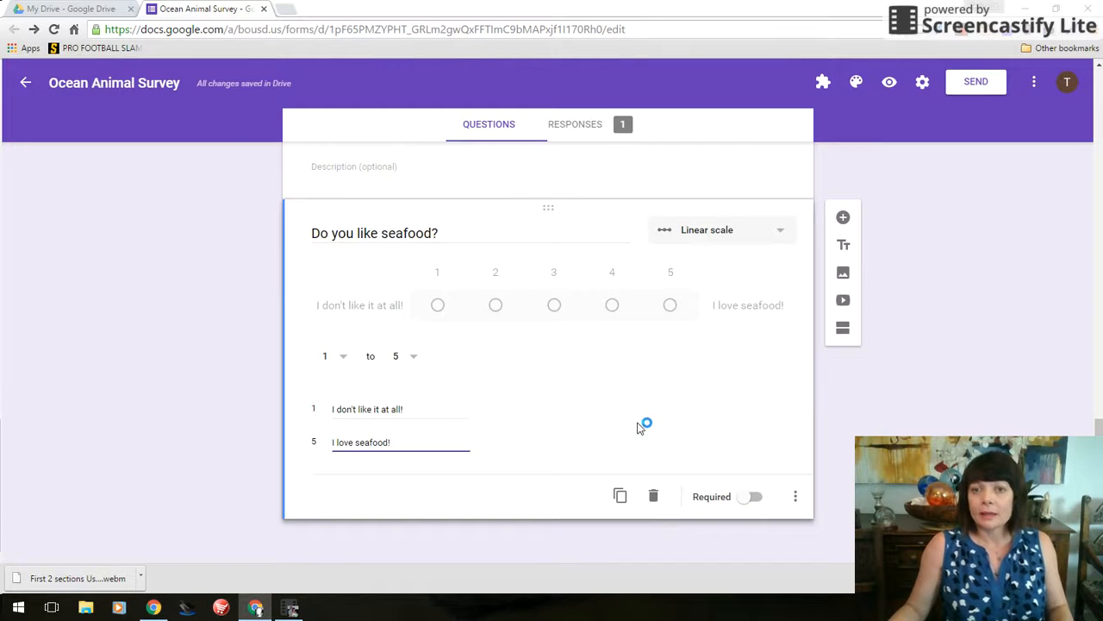
Add a Multiple choice grid question titled 'How do you like your lobster?'
click(842, 221)
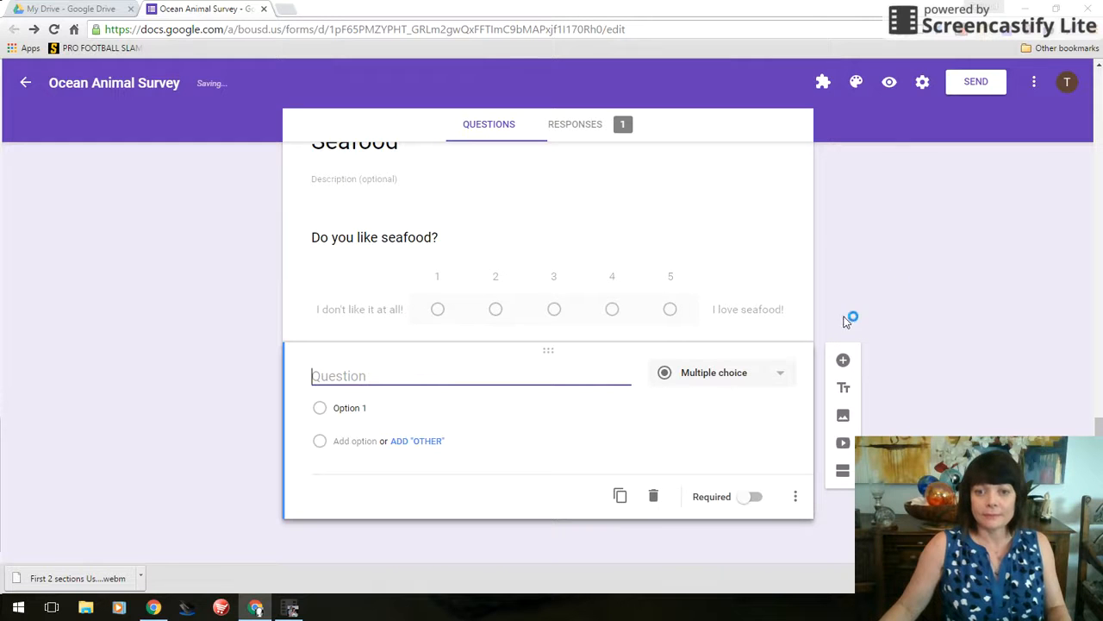
click(779, 375)
scroll(747, 396, down, 1)
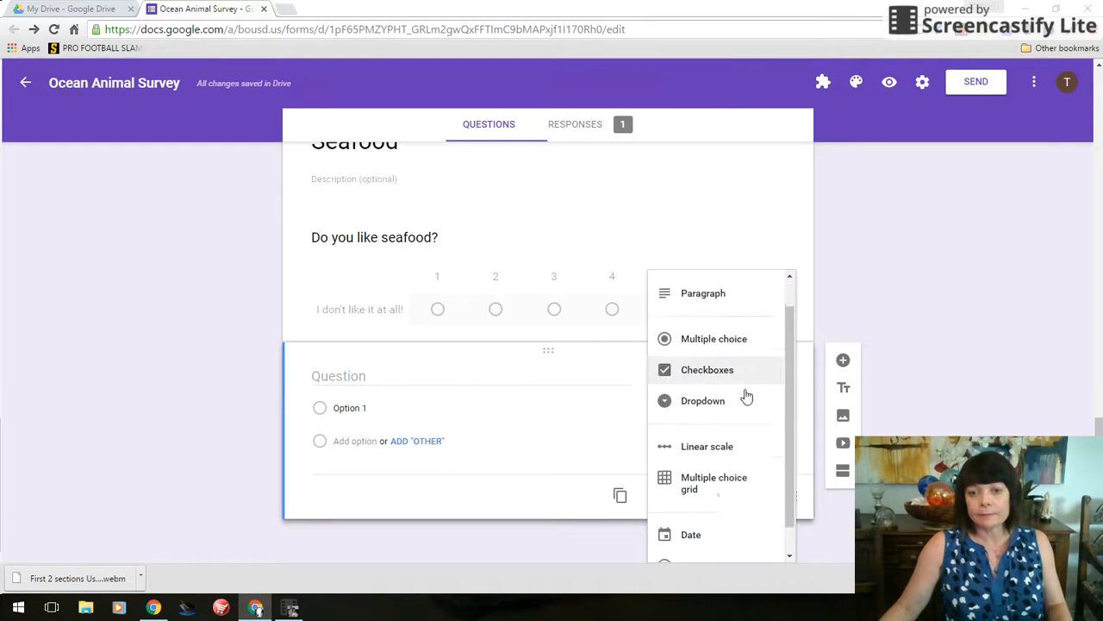
scroll(732, 422, down, 1)
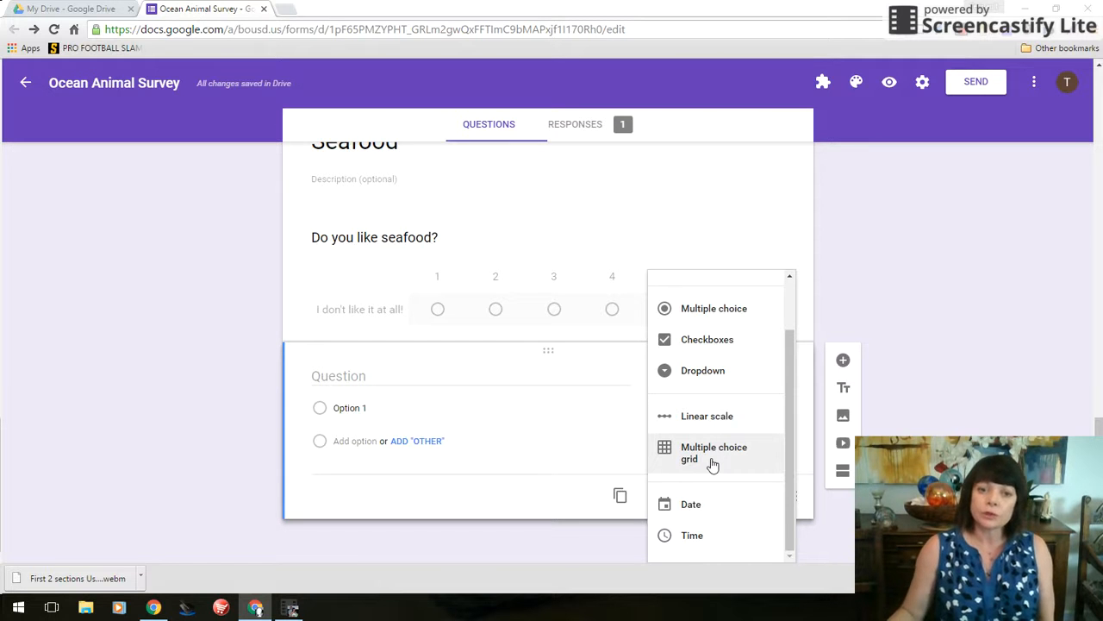
click(713, 457)
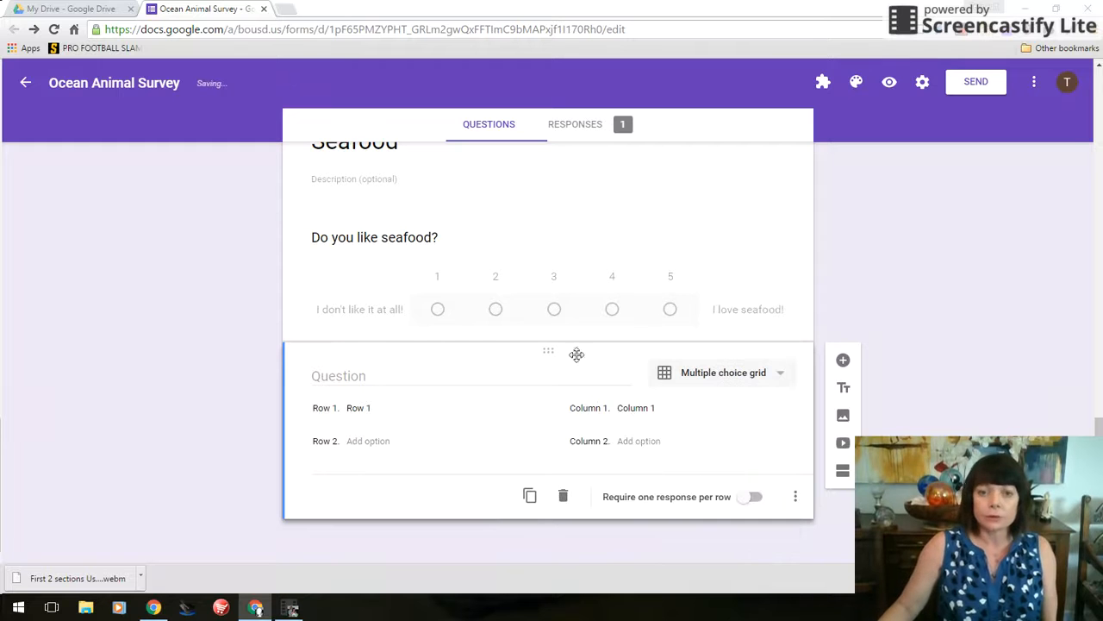
click(369, 375)
text(HOw do you)
key(BackSpace)
key(BackSpace)
key(BackSpace)
key(BackSpace)
key(BackSpace)
key(BackSpace)
key(BackSpace)
key(BackSpace)
key(BackSpace)
key(BackSpace)
key(BackSpace)
text(ow do you like your lobster?)
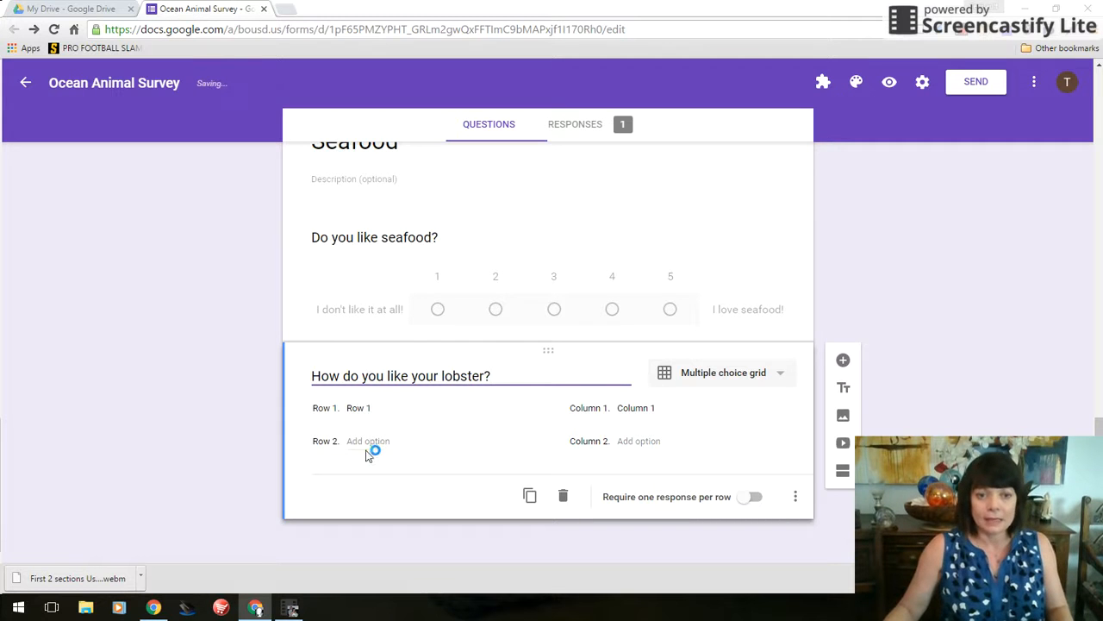
click(359, 408)
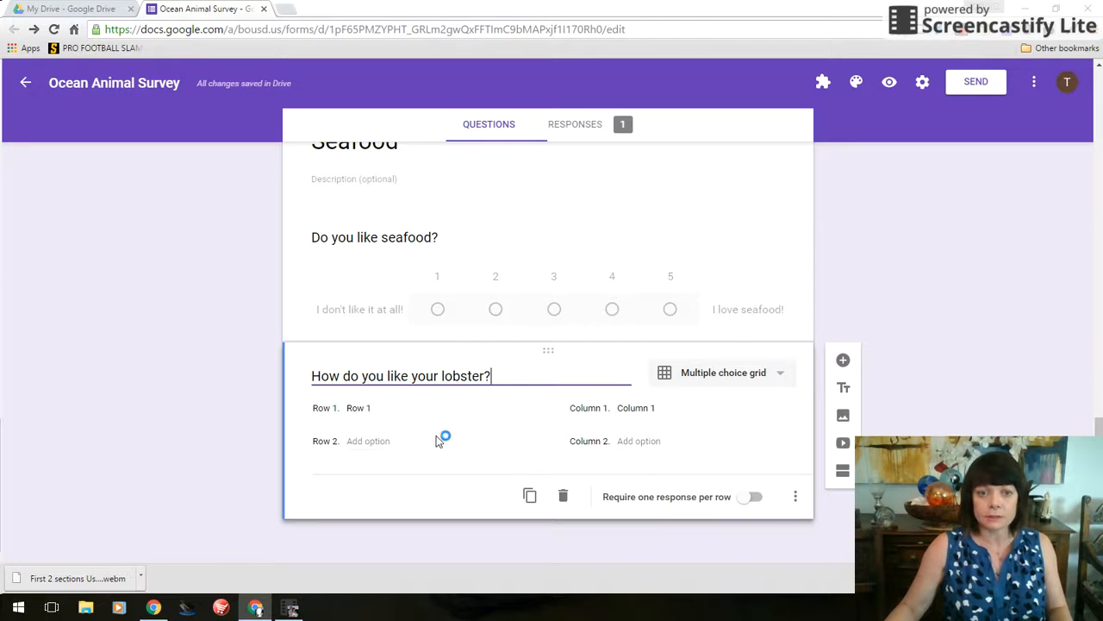
Name the lobster grid rows Broiled and Steamed
click(350, 408)
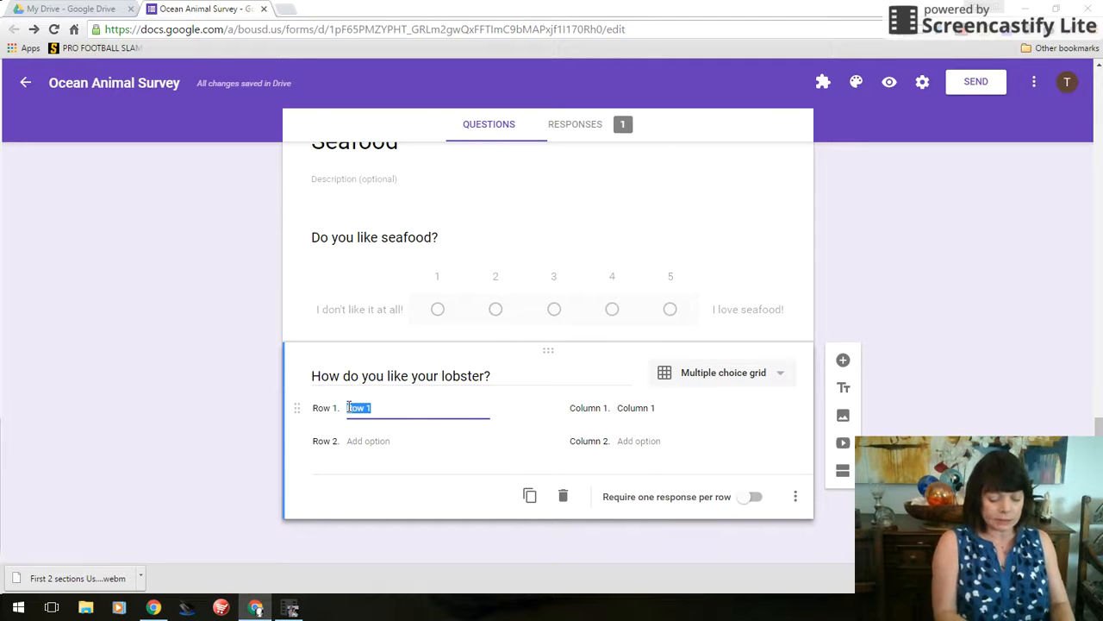
key(BackSpace)
text(Broiled)
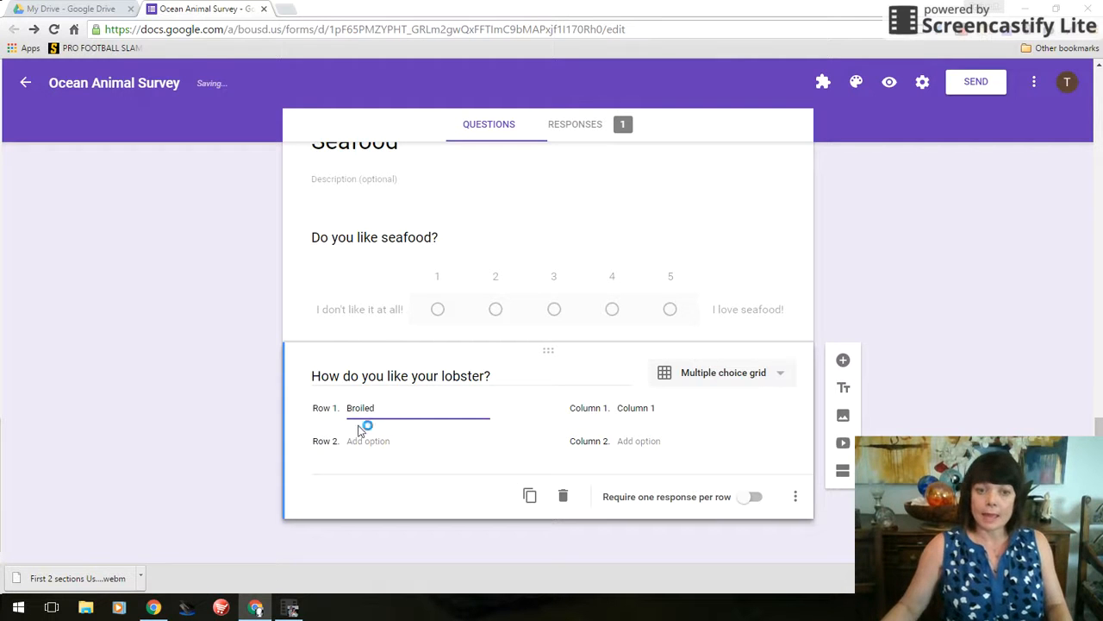
click(349, 442)
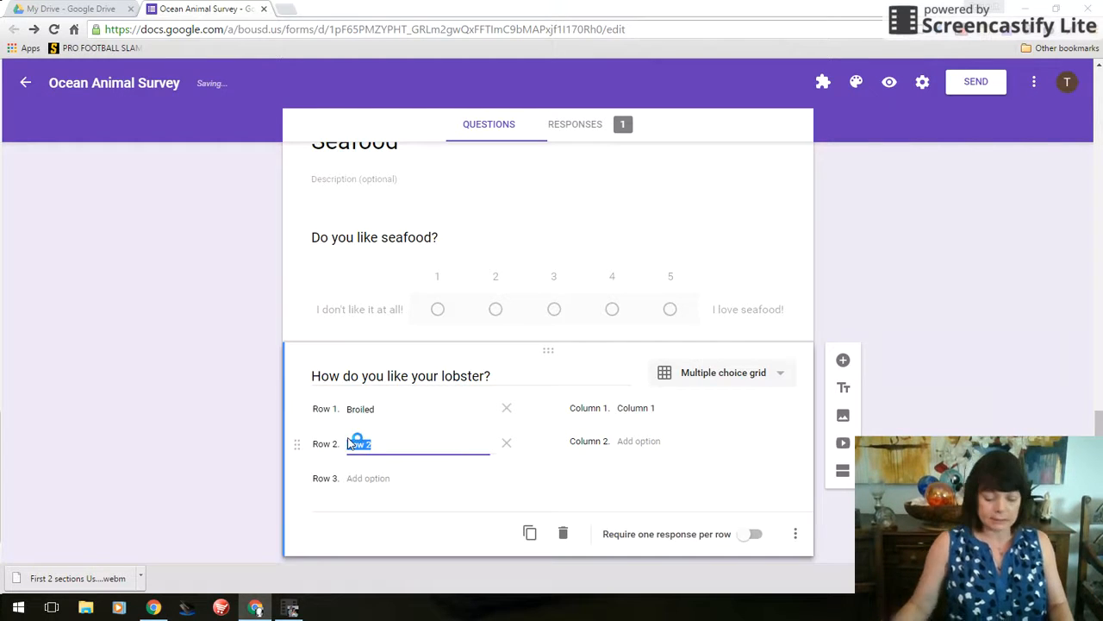
key(BackSpace)
text(Steam)
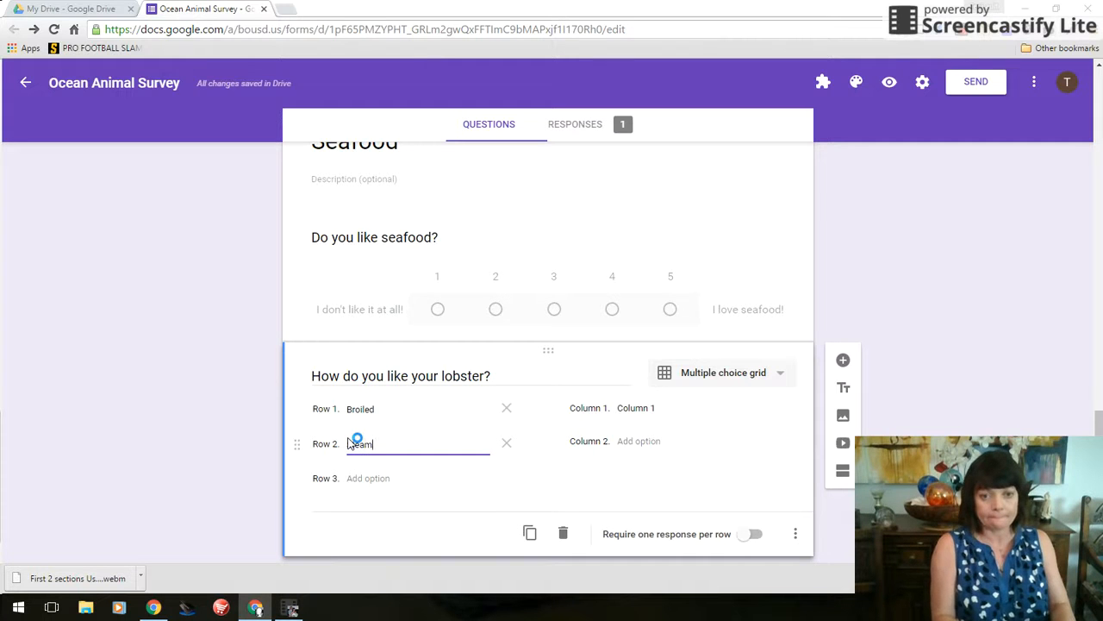
text(ed)
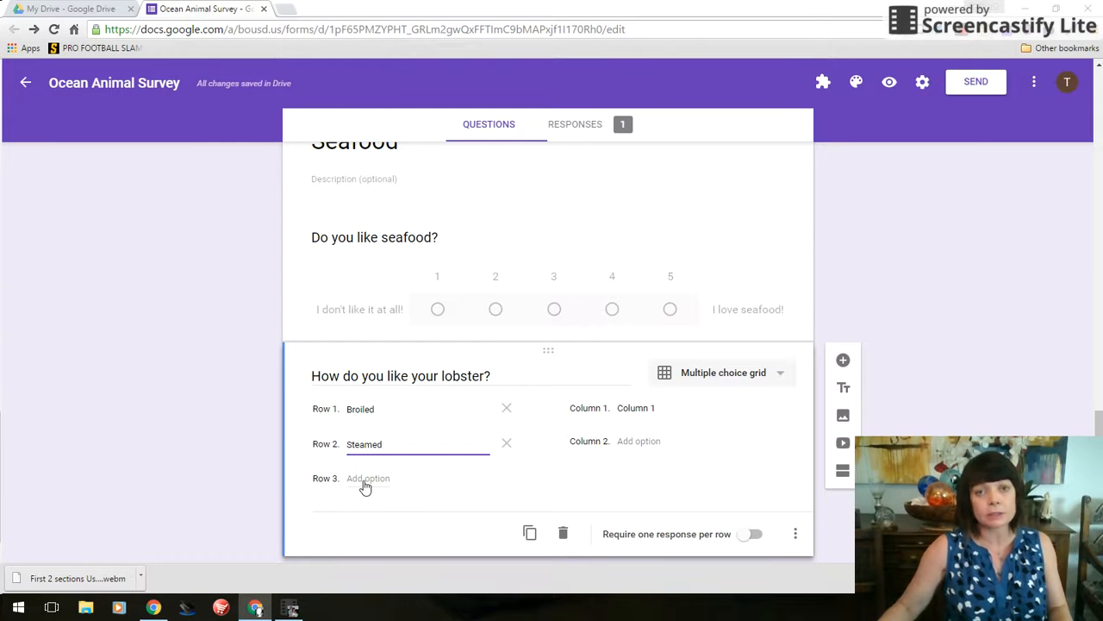
Name the grid columns With butter and With lemon
click(634, 412)
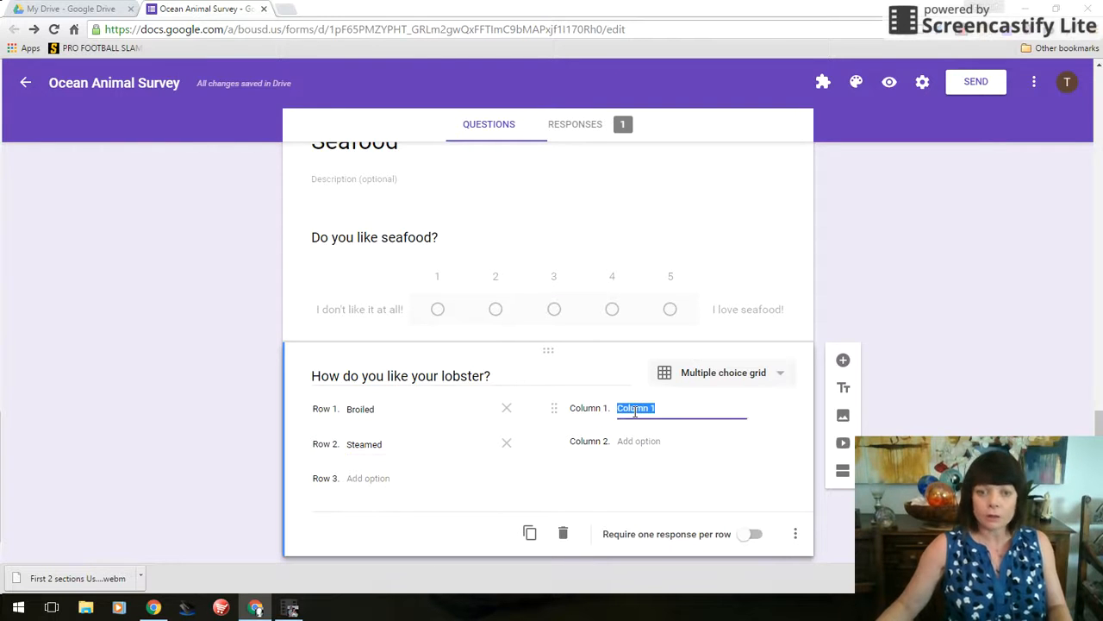
text(Withoutter)
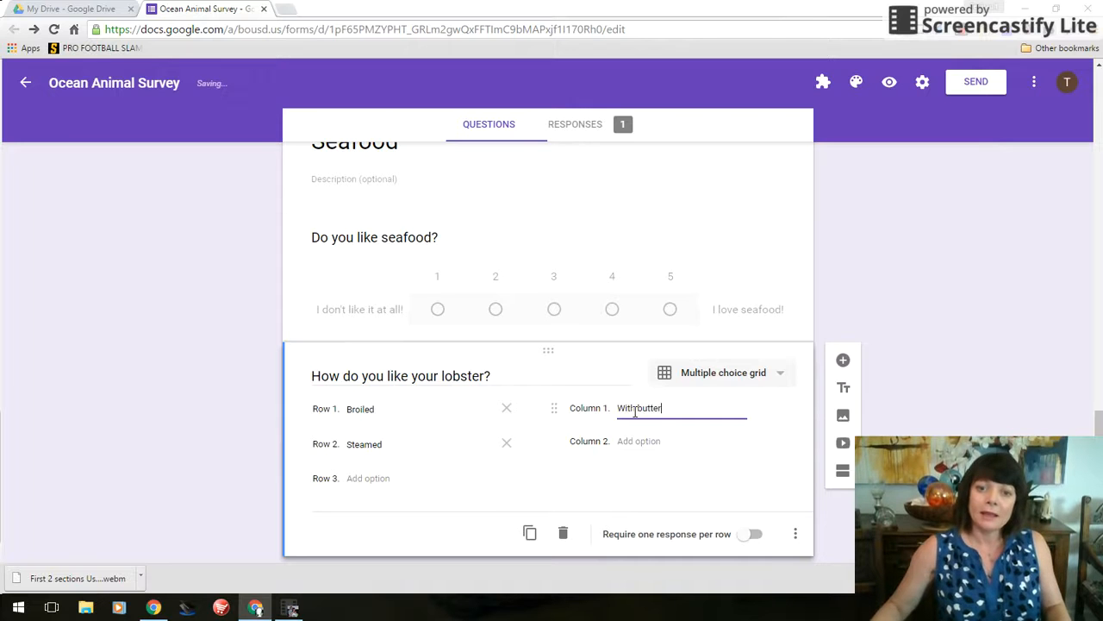
click(649, 443)
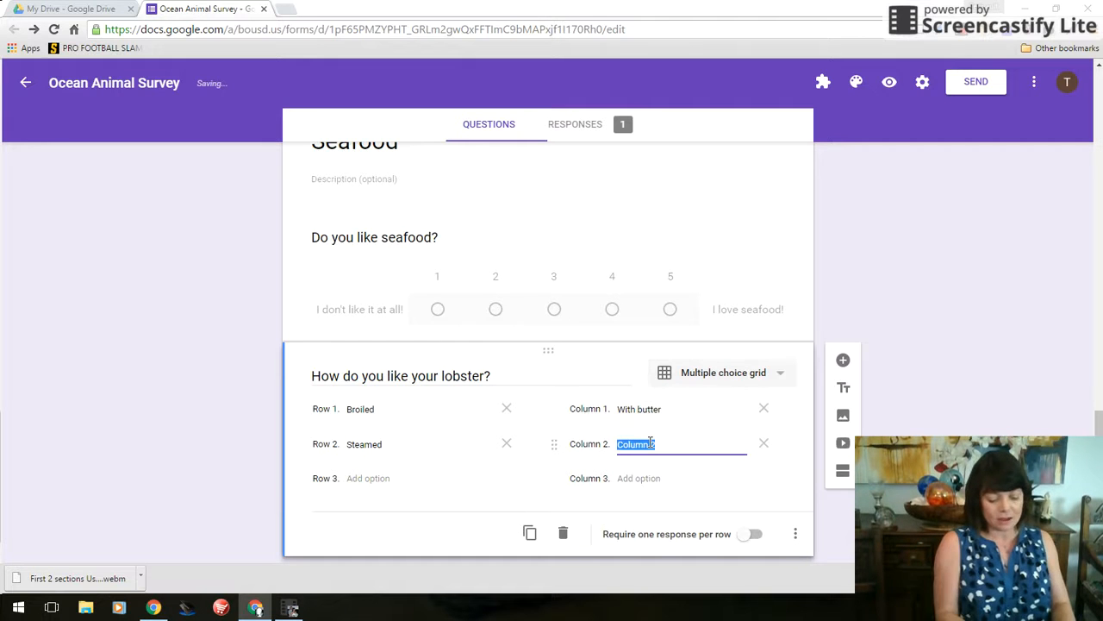
text(With lemon)
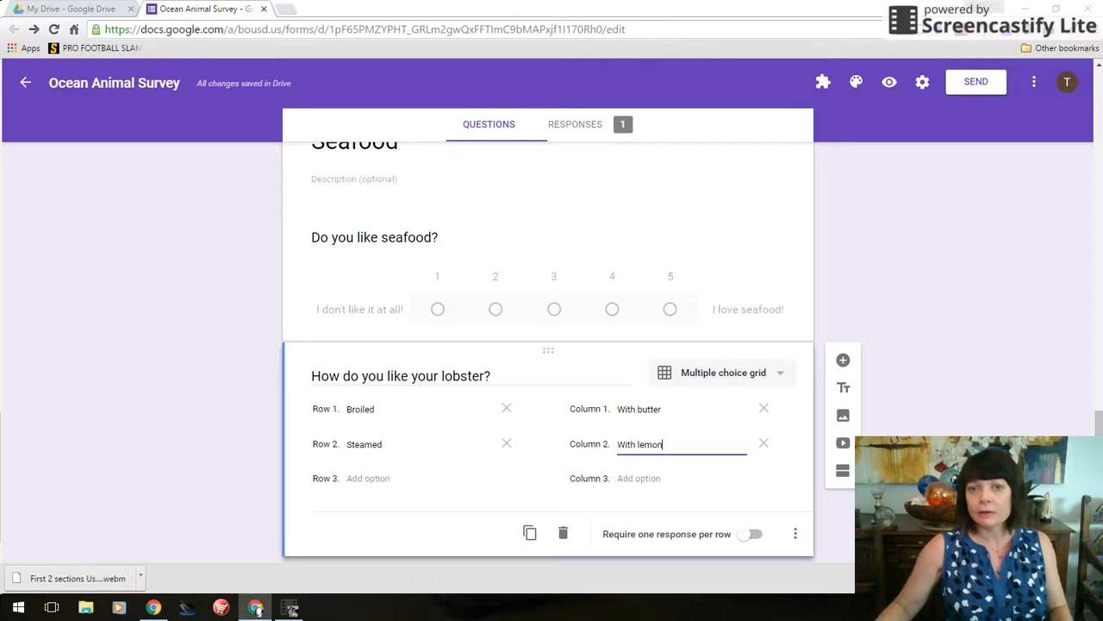
scroll(548, 344, up, 2)
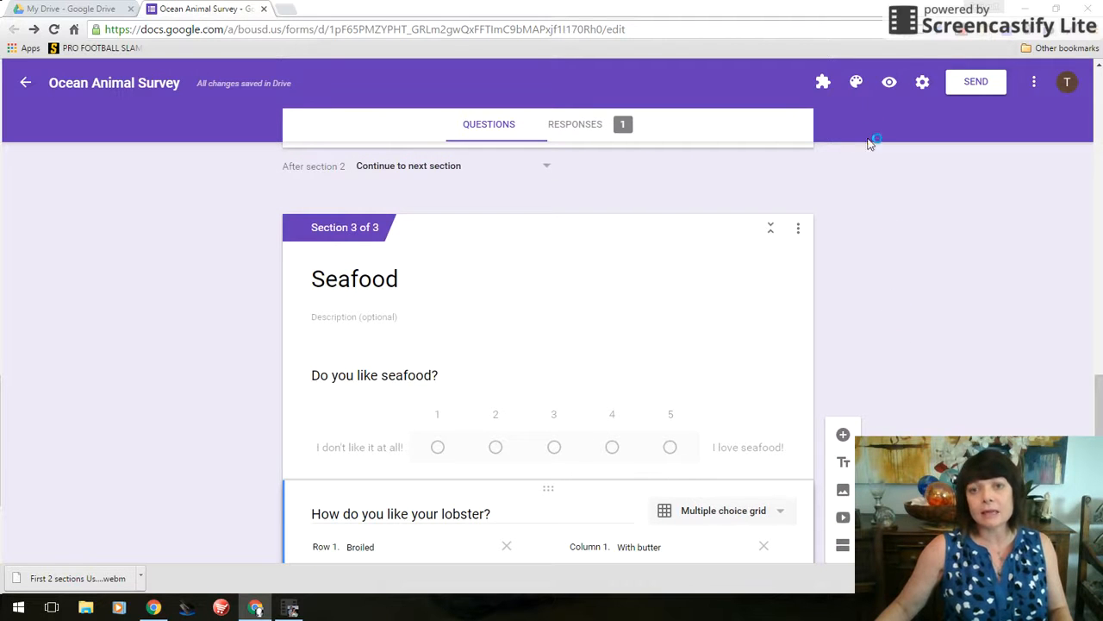
Preview the survey, enter a respondent's name, and advance to the next page
click(889, 85)
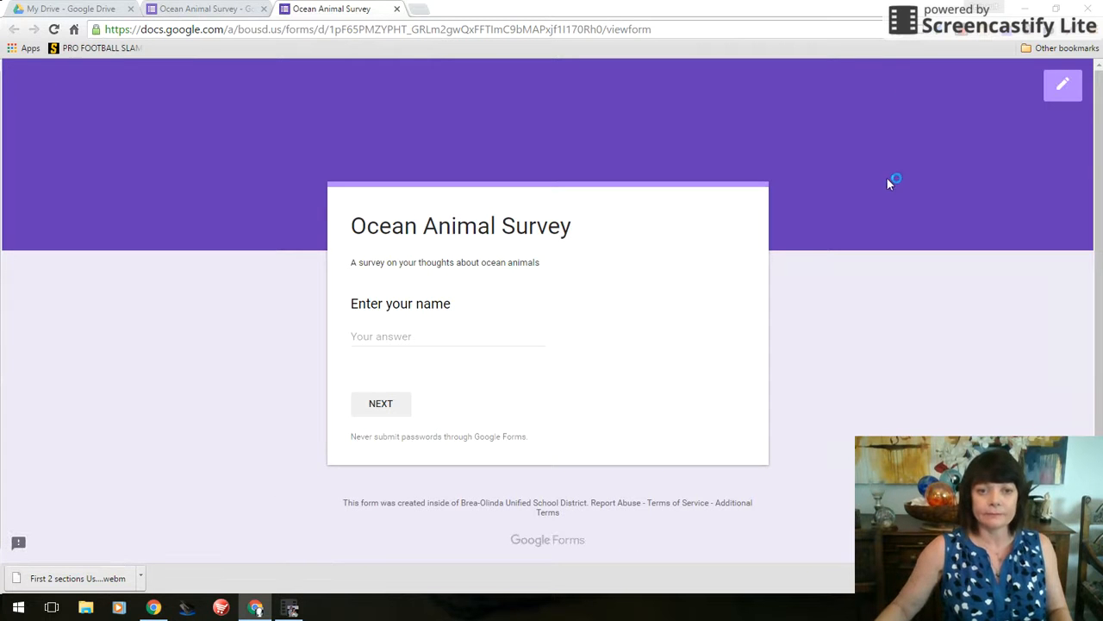
click(393, 338)
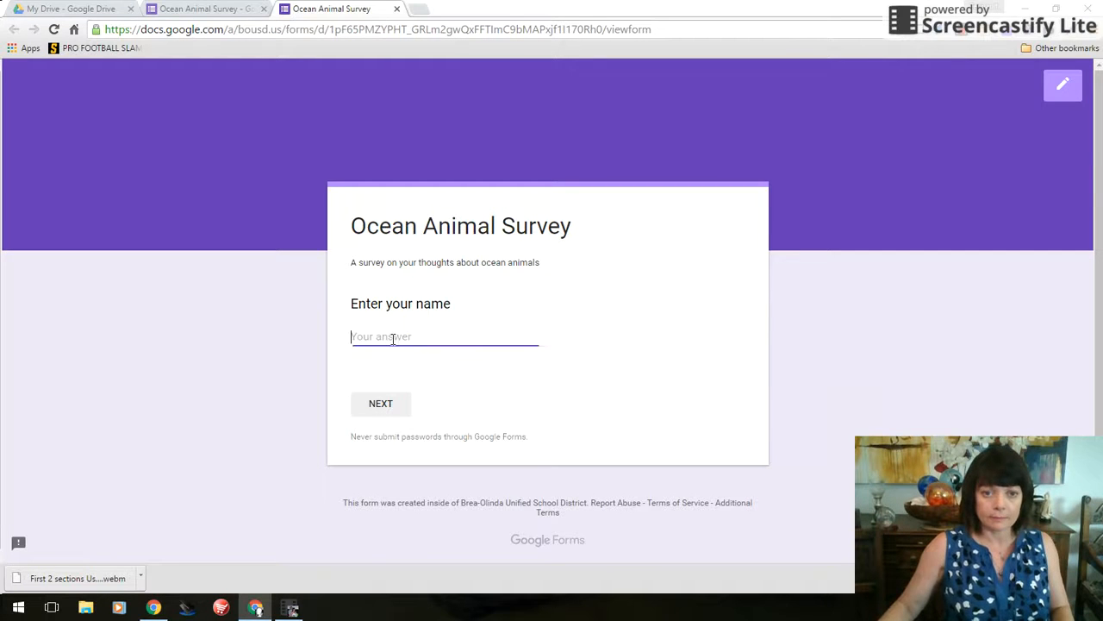
click(383, 405)
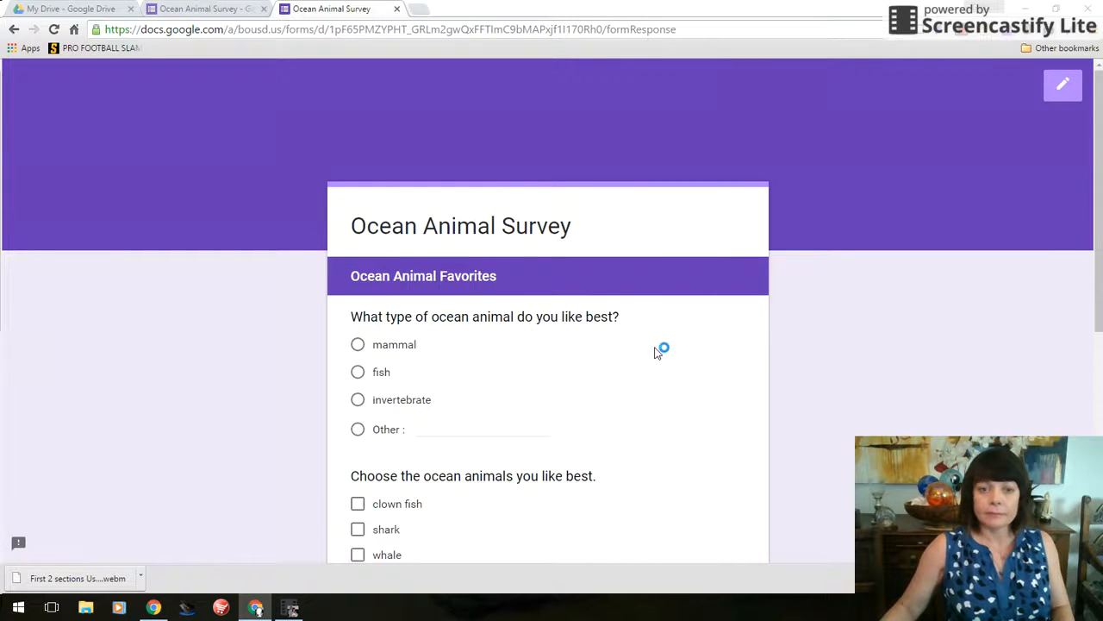
Choose fish and tick clown fish, shark, whale, octopus and crab
scroll(659, 351, down, 2)
click(357, 137)
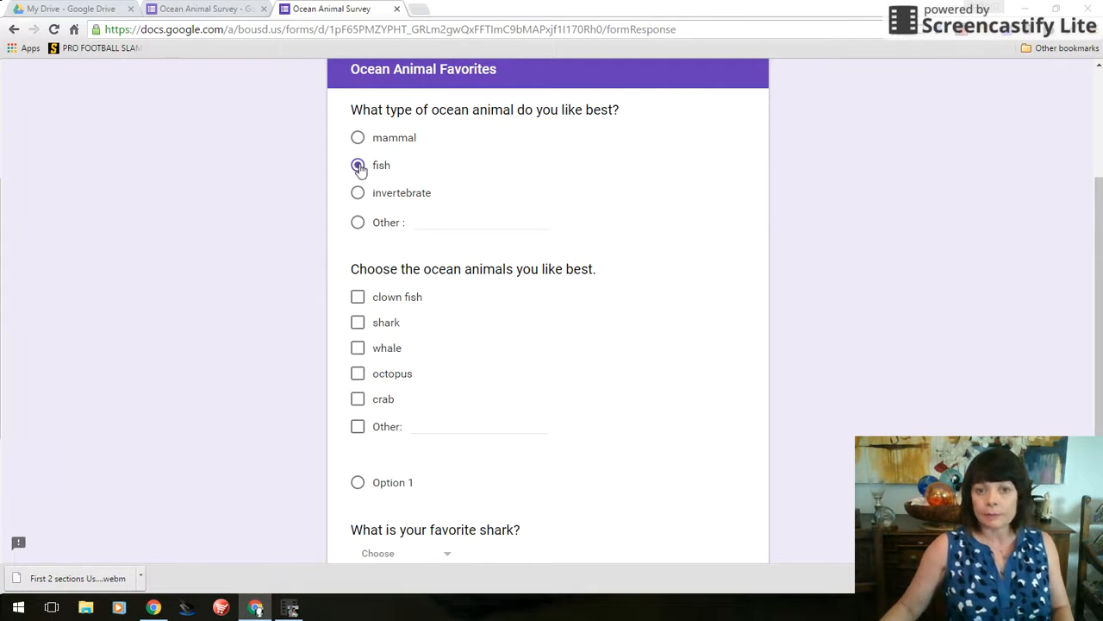
click(359, 297)
click(358, 322)
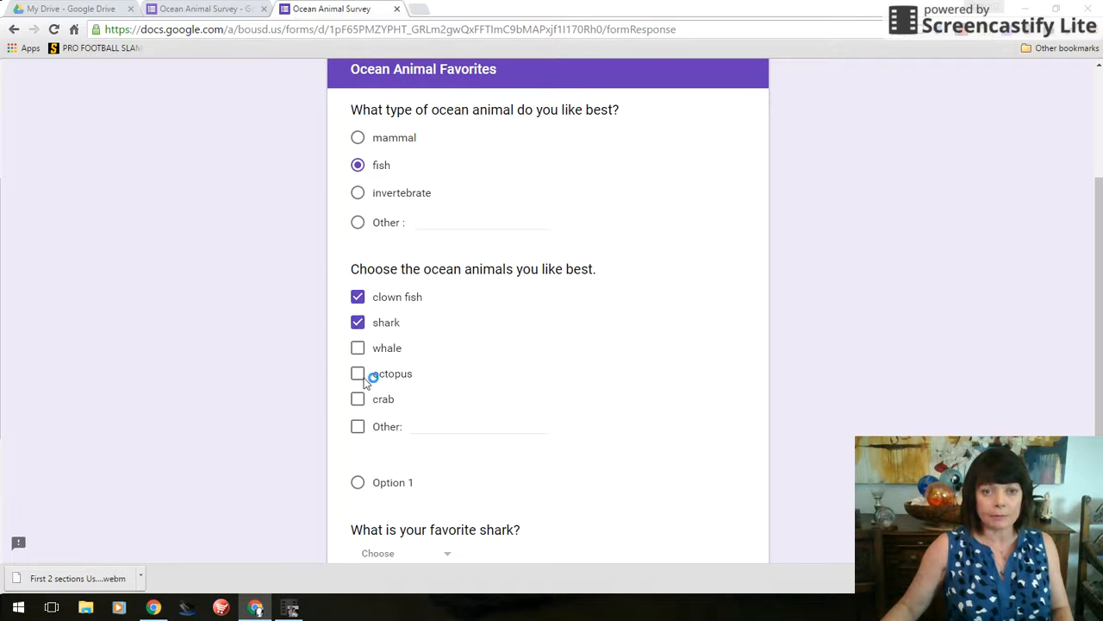
click(358, 373)
click(357, 347)
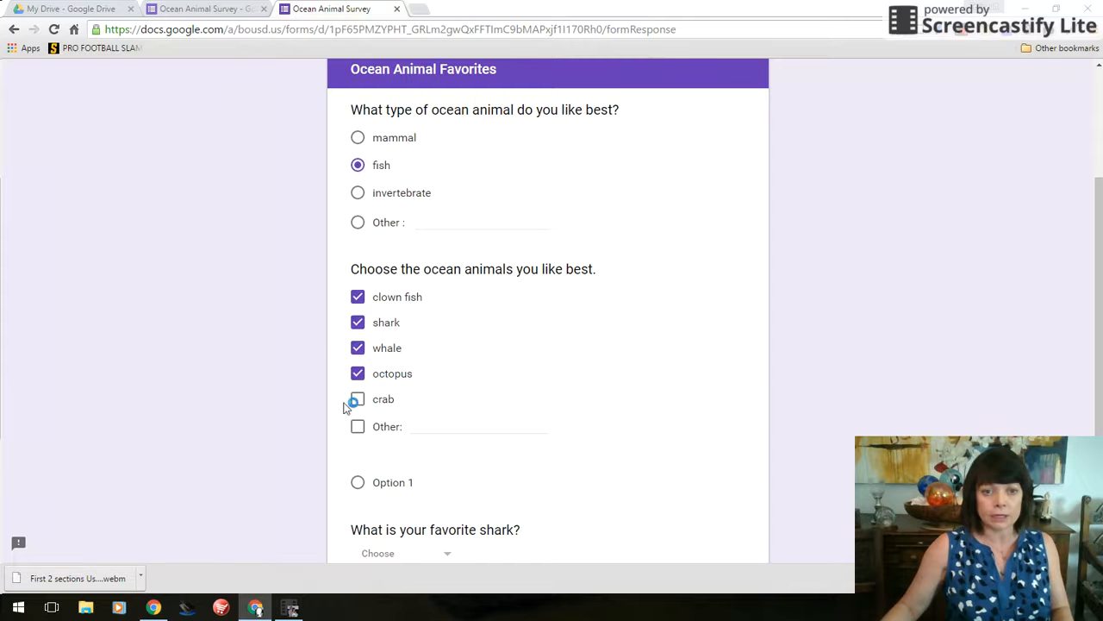
click(357, 399)
Pick hammerhead as favorite shark and continue to the Seafood page
scroll(570, 377, down, 1)
scroll(571, 377, down, 1)
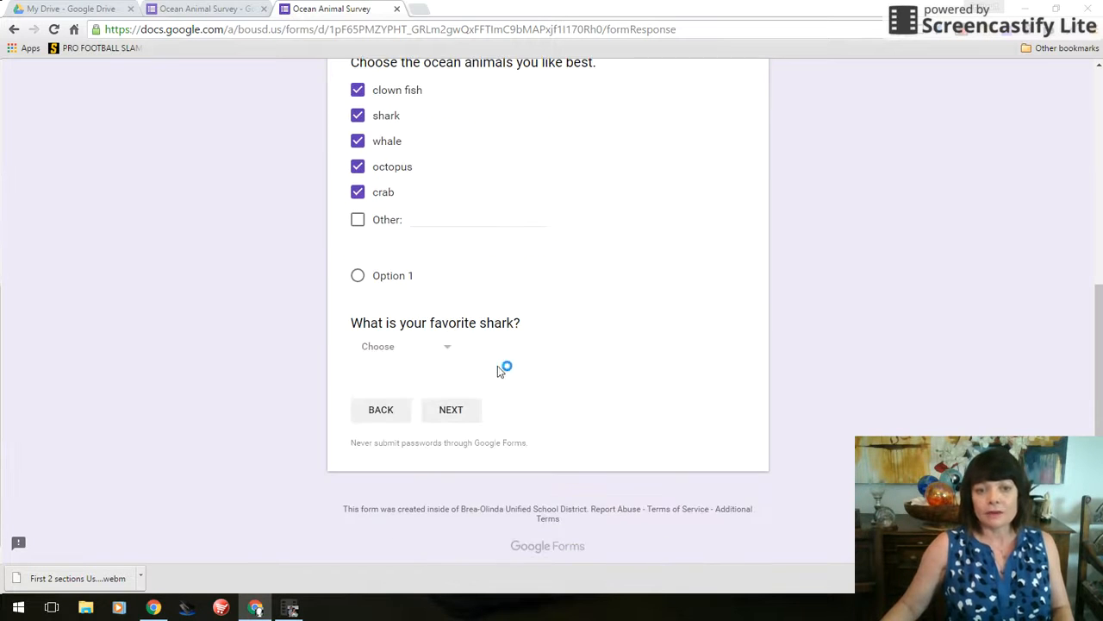
click(447, 353)
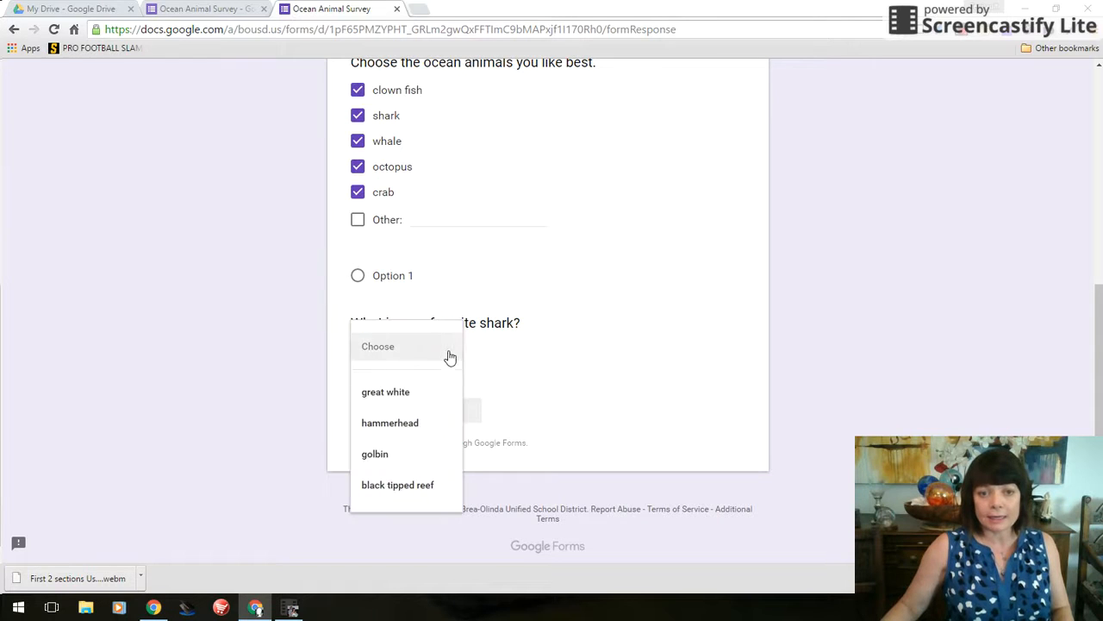
click(432, 426)
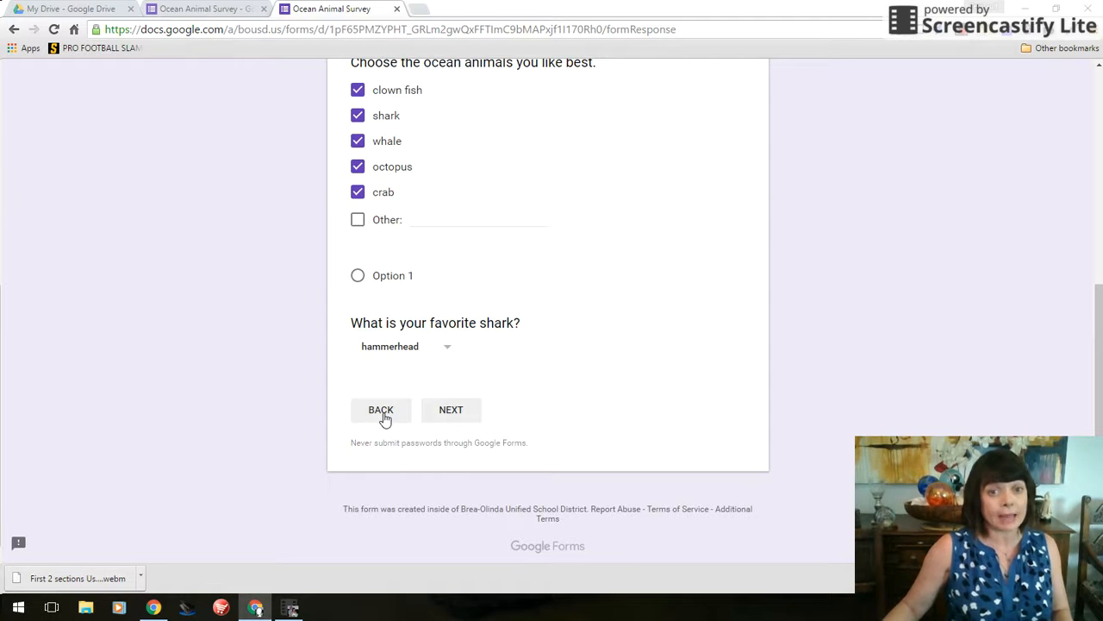
click(466, 414)
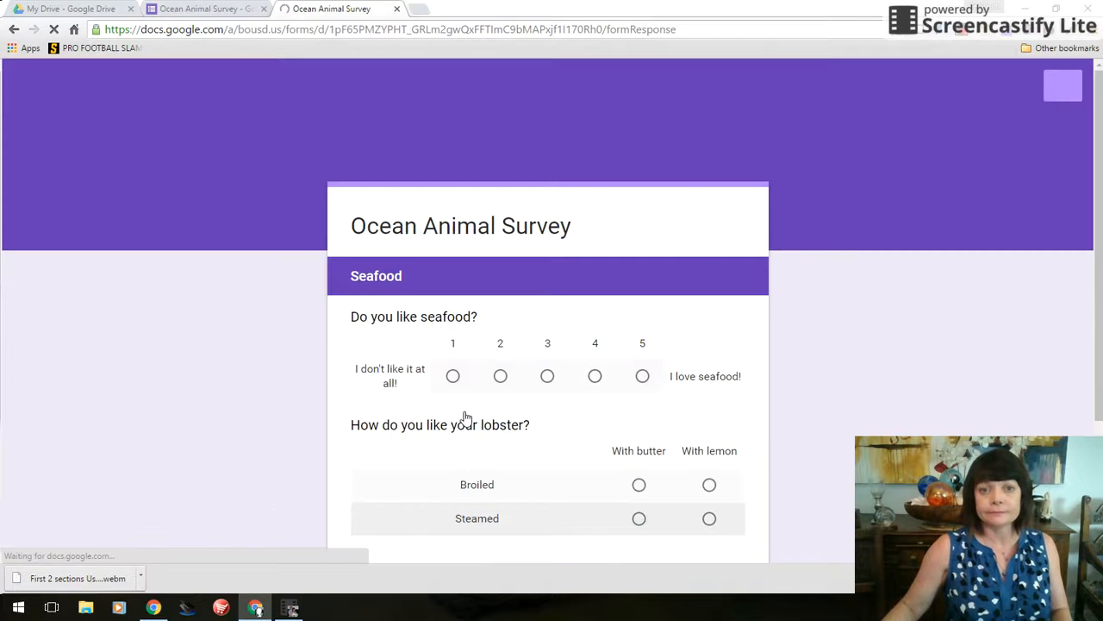
Rate seafood 5, choose With butter for Broiled and Steamed lobster, submit, and close the preview
scroll(534, 374, down, 2)
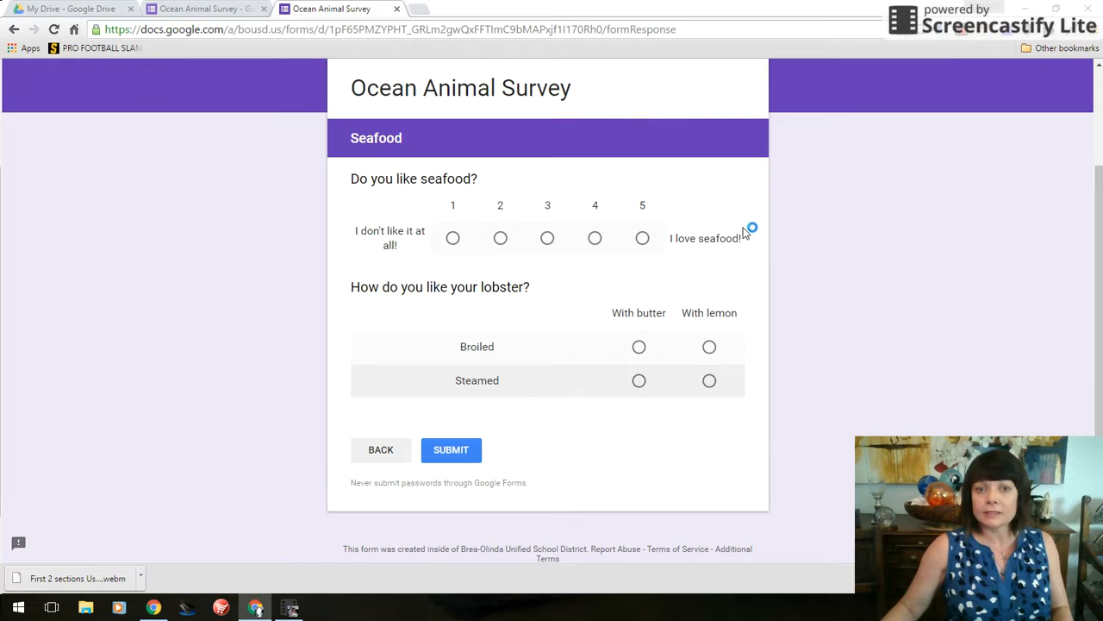
click(643, 239)
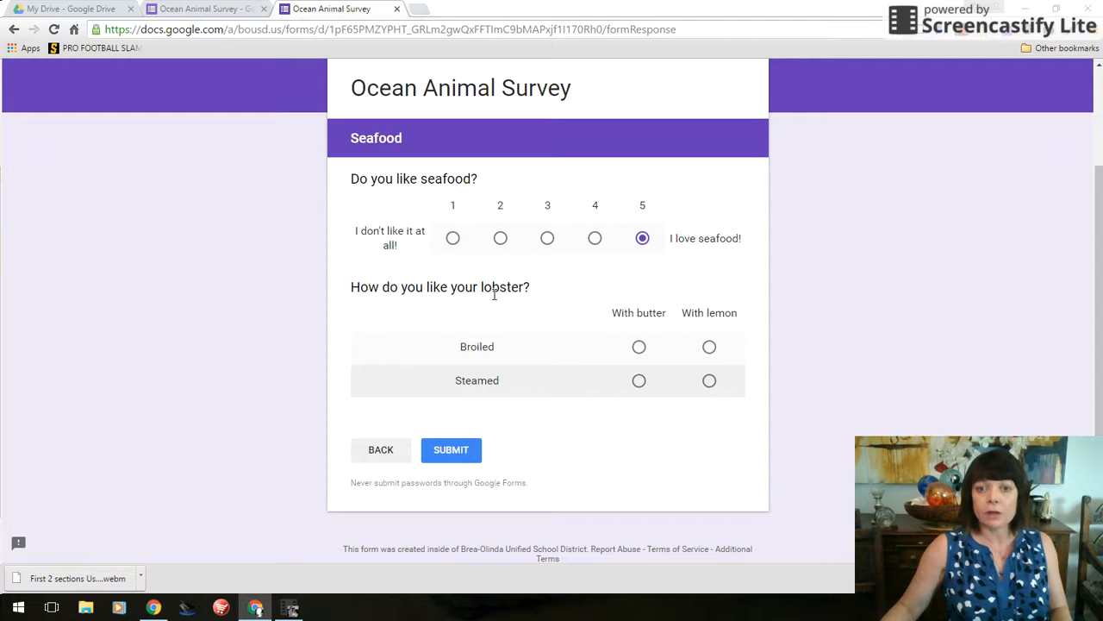
click(638, 348)
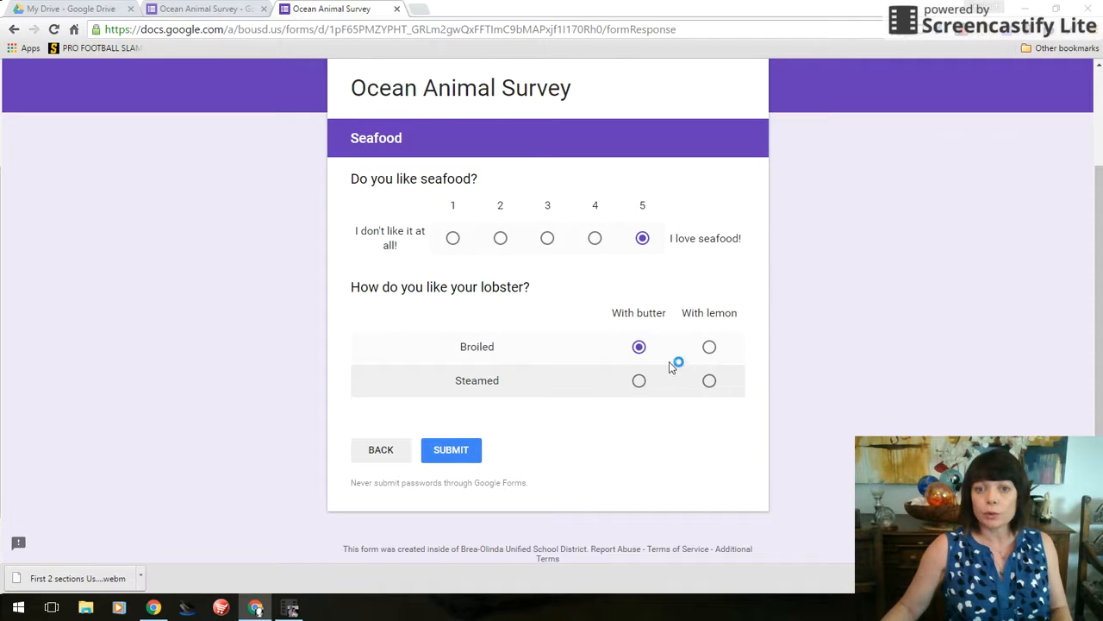
click(707, 383)
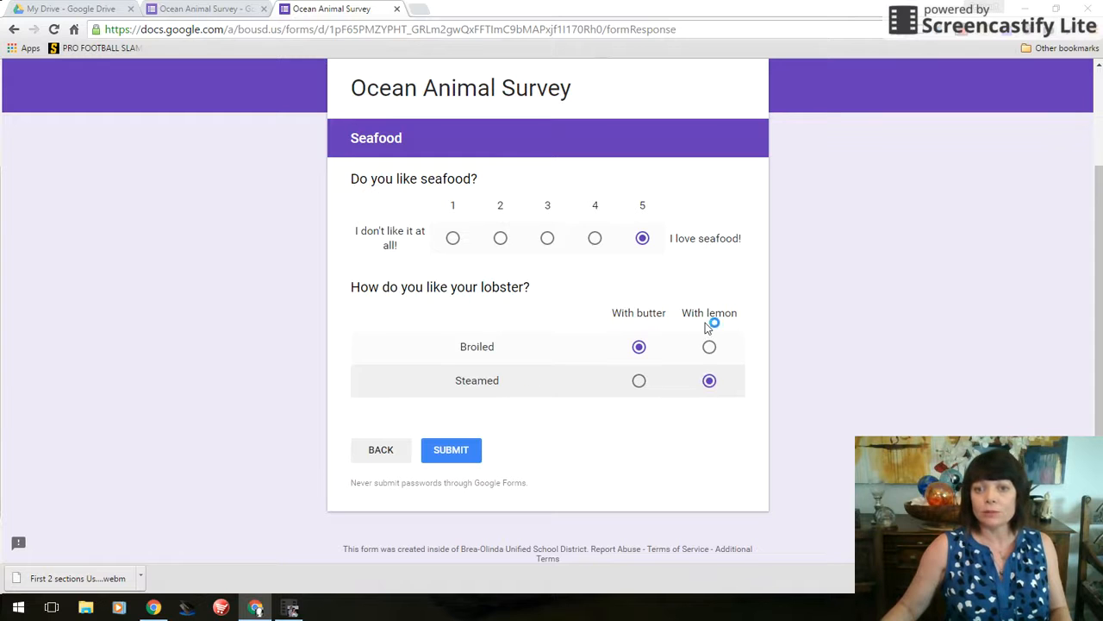
click(638, 385)
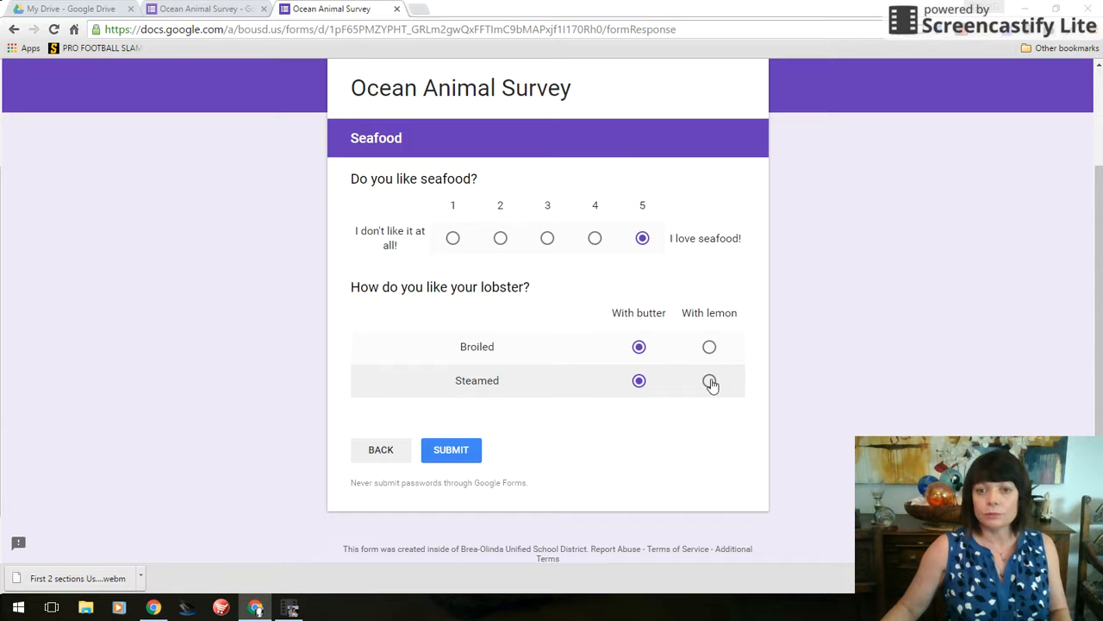
click(629, 352)
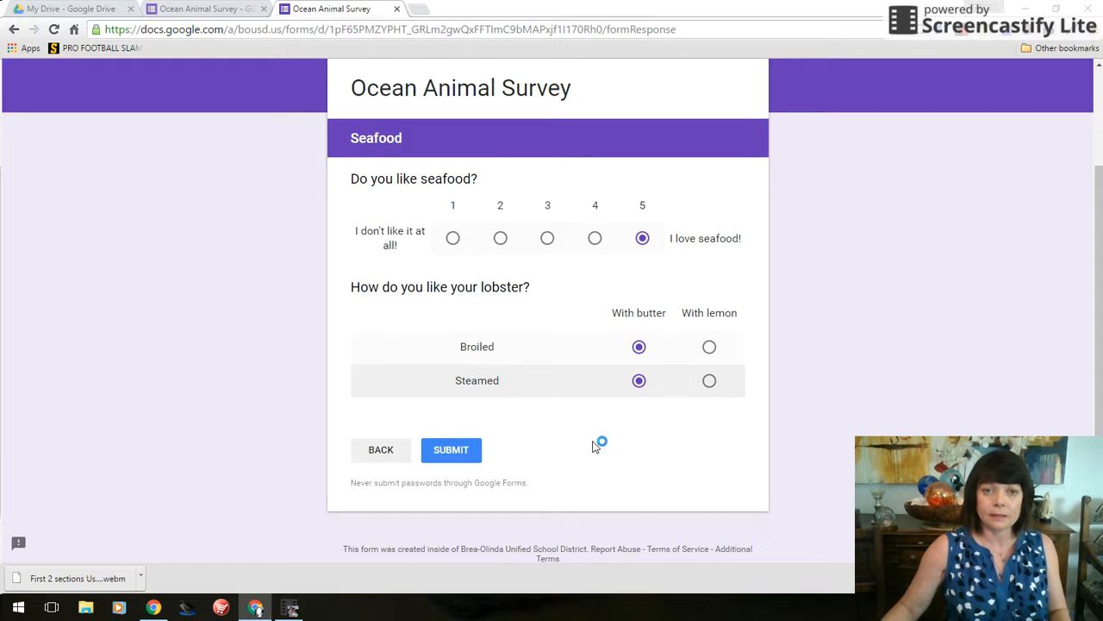
click(463, 456)
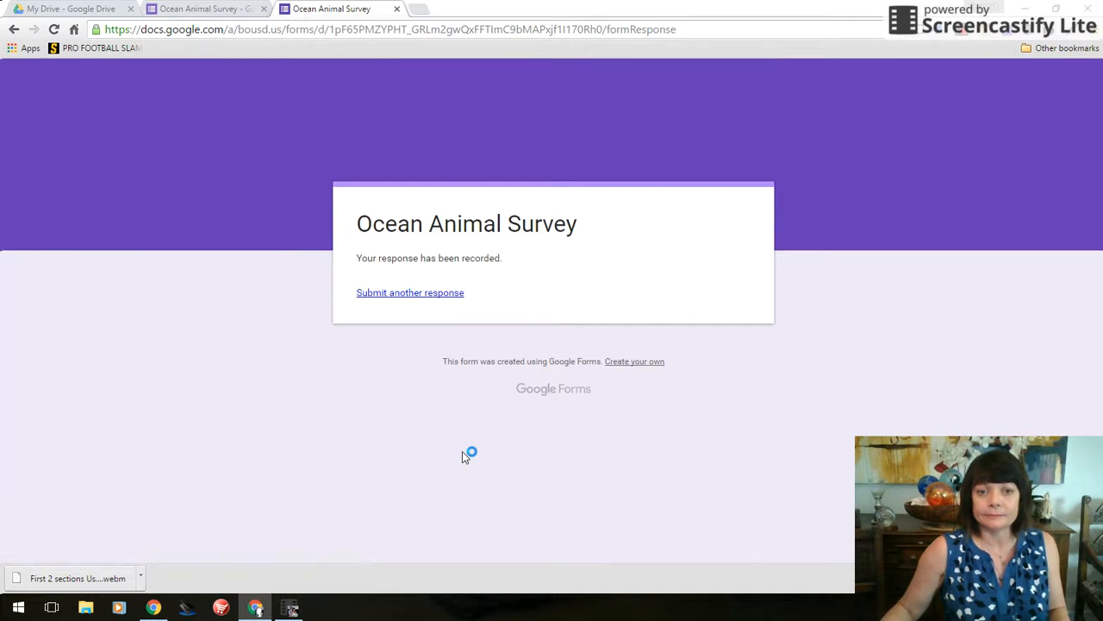
click(396, 10)
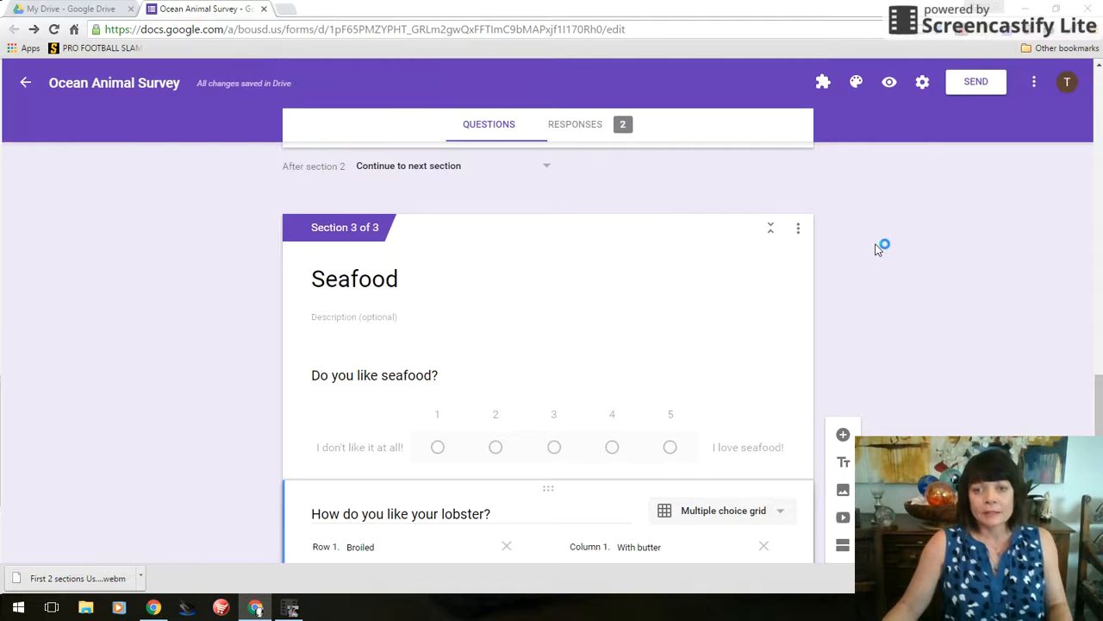